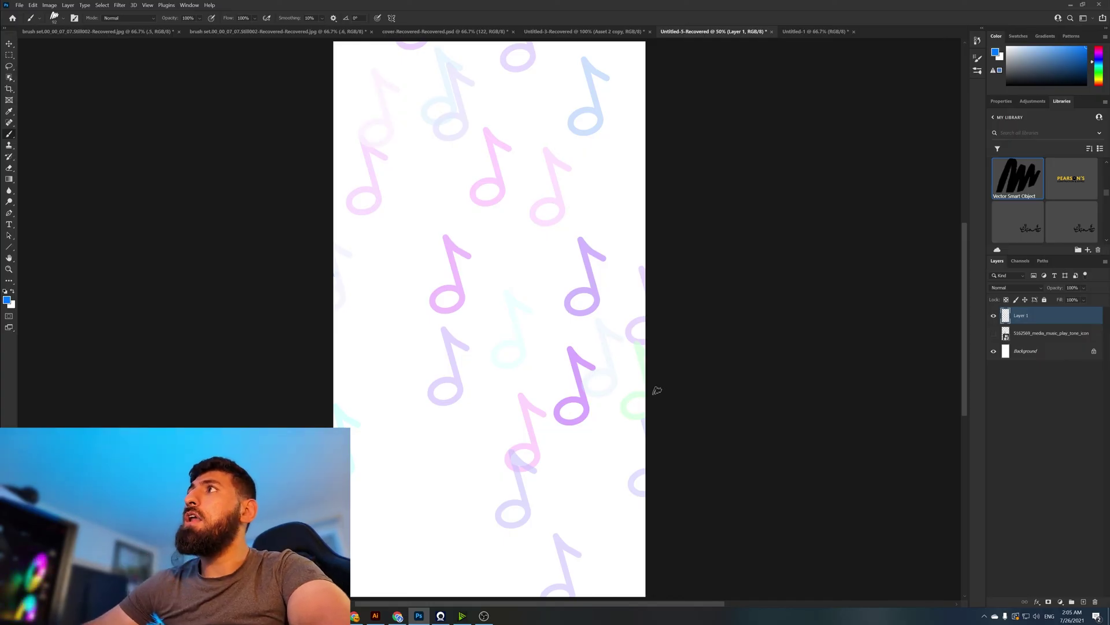
Step: Bring up the blank Untitled-1 document, and switch to Chrome's Iconfinder results for free "tone" icons
left_click(821, 33)
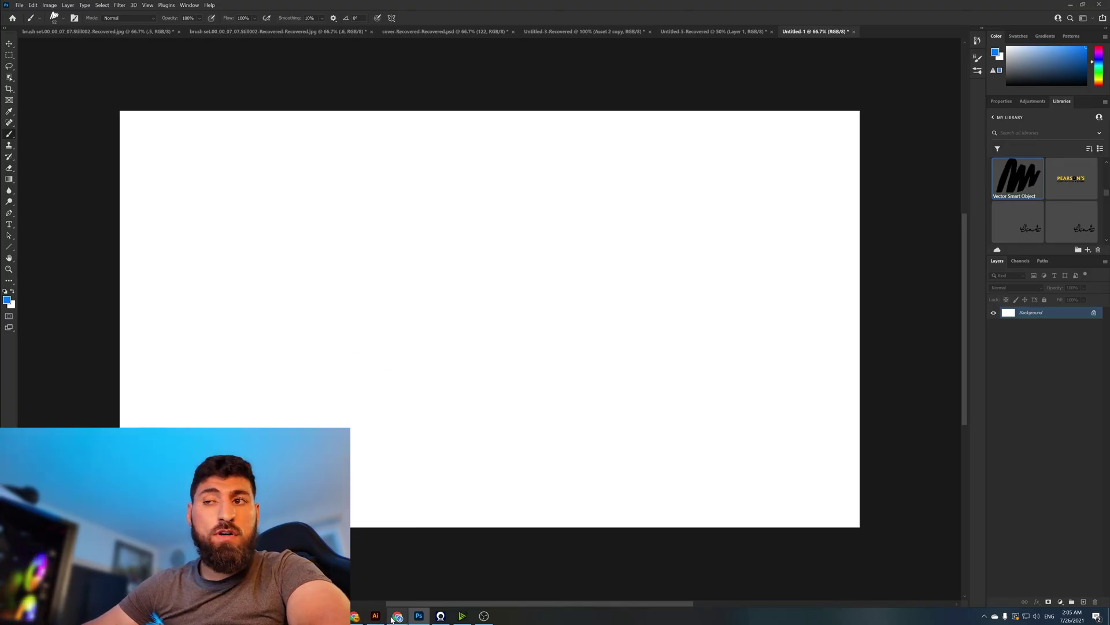
mouse_move(391, 619)
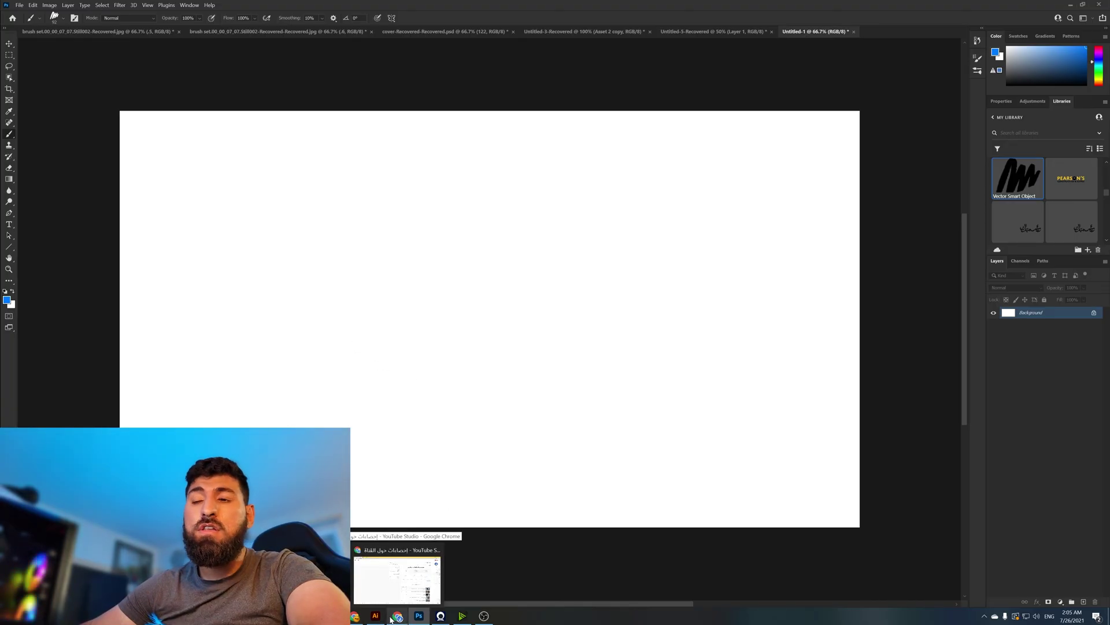
left_click(356, 618)
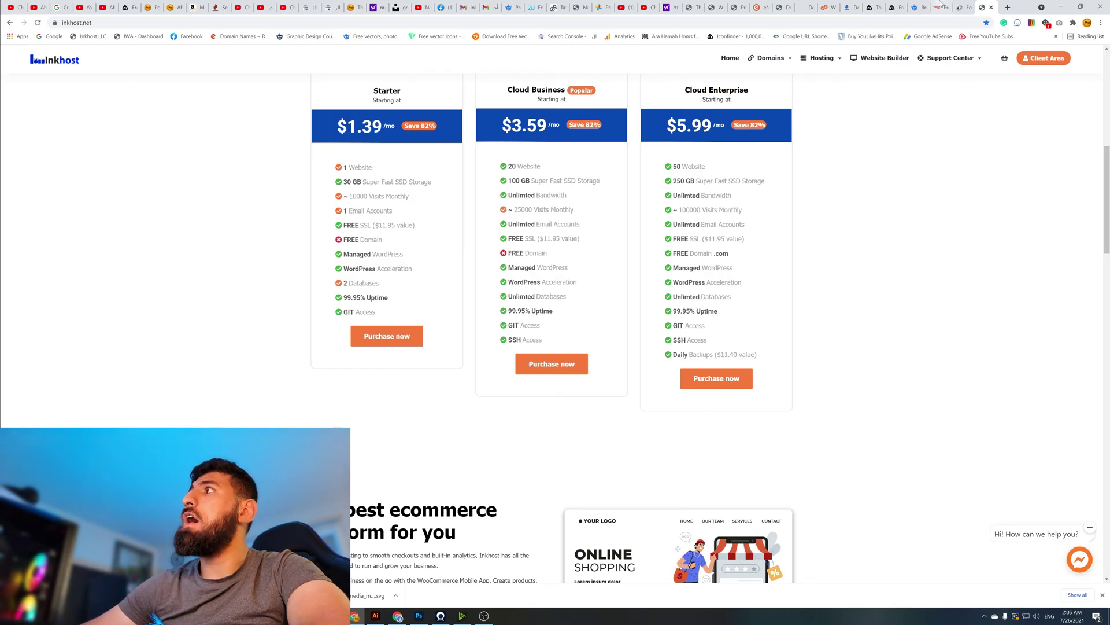
left_click(919, 5)
left_click(894, 4)
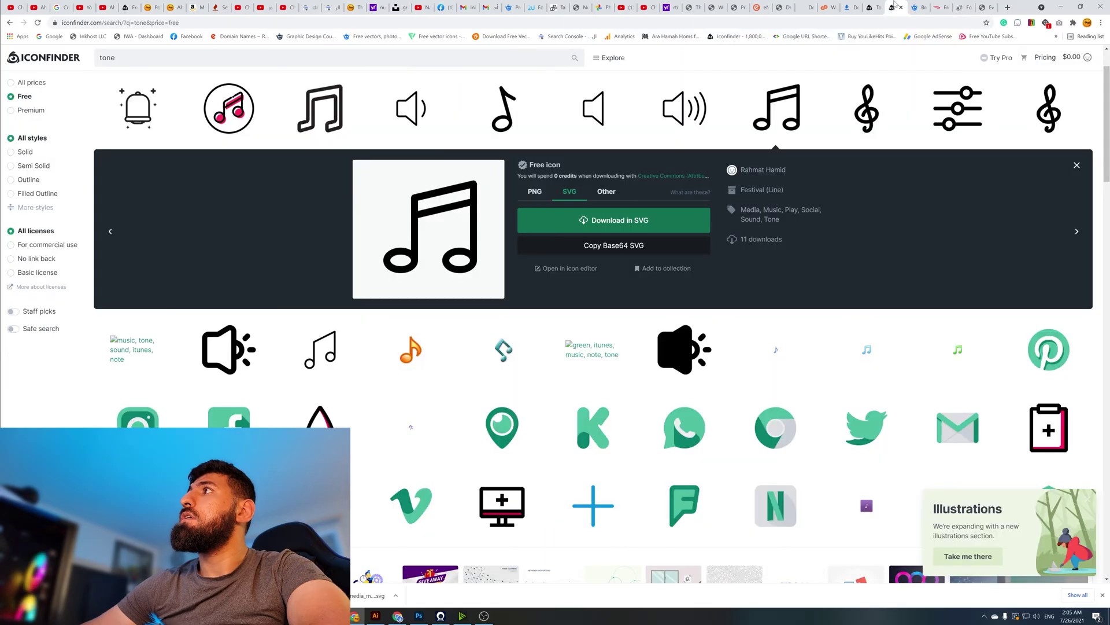
Step: Look through the free tone icons in the search results for a suitable music note
scroll(648, 139, "up", 2)
scroll(675, 203, "down", 2)
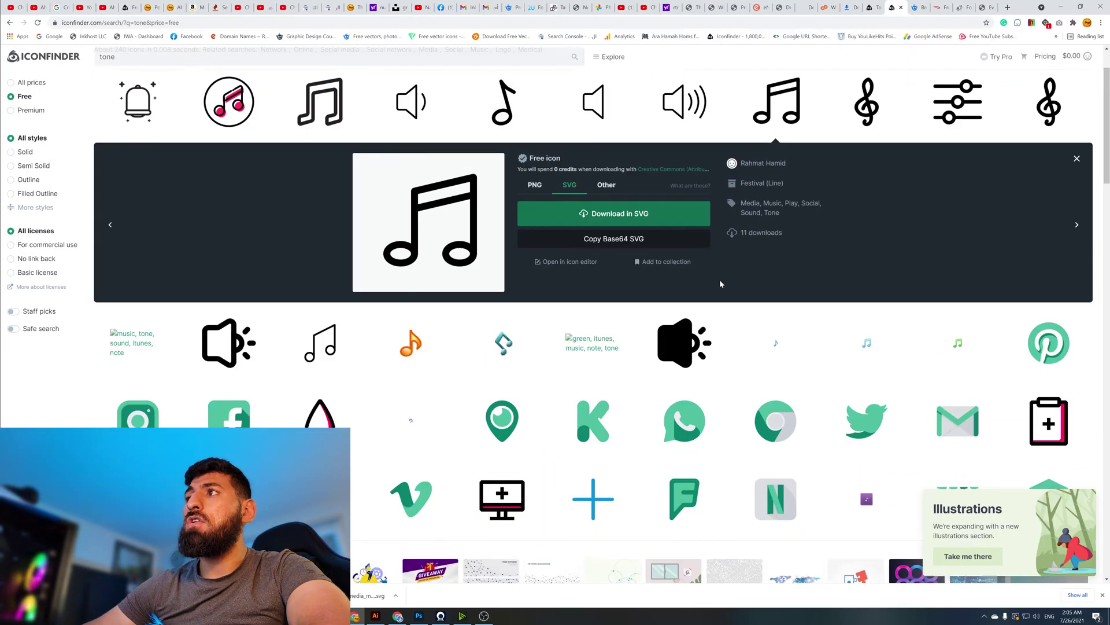
scroll(719, 279, "up", 2)
scroll(601, 355, "down", 8)
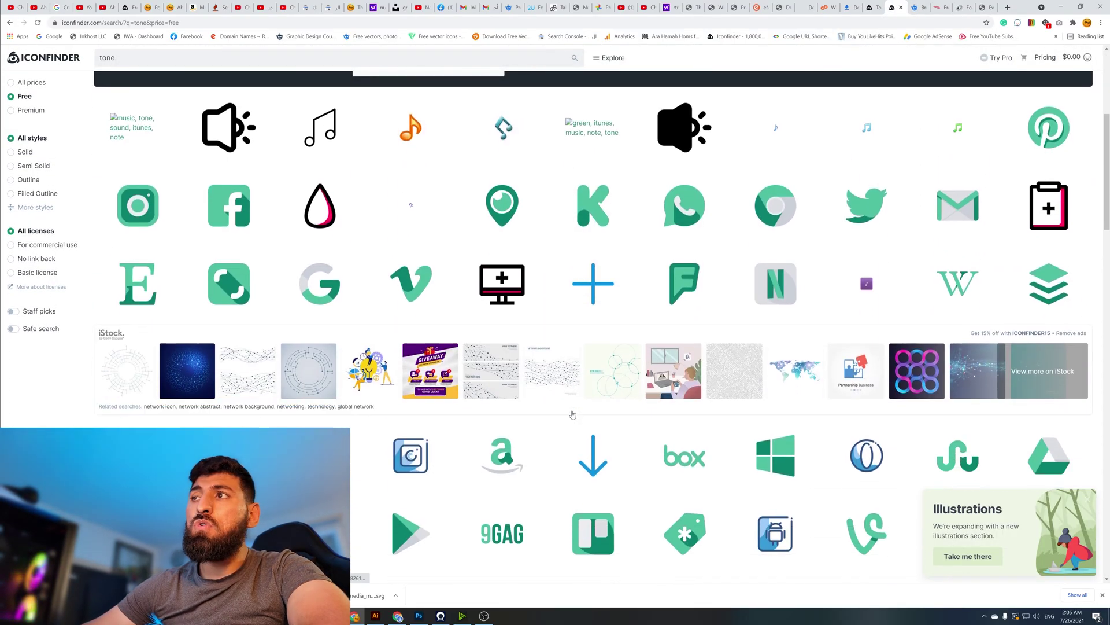
scroll(545, 415, "down", 2)
scroll(504, 408, "up", 2)
scroll(462, 405, "down", 6)
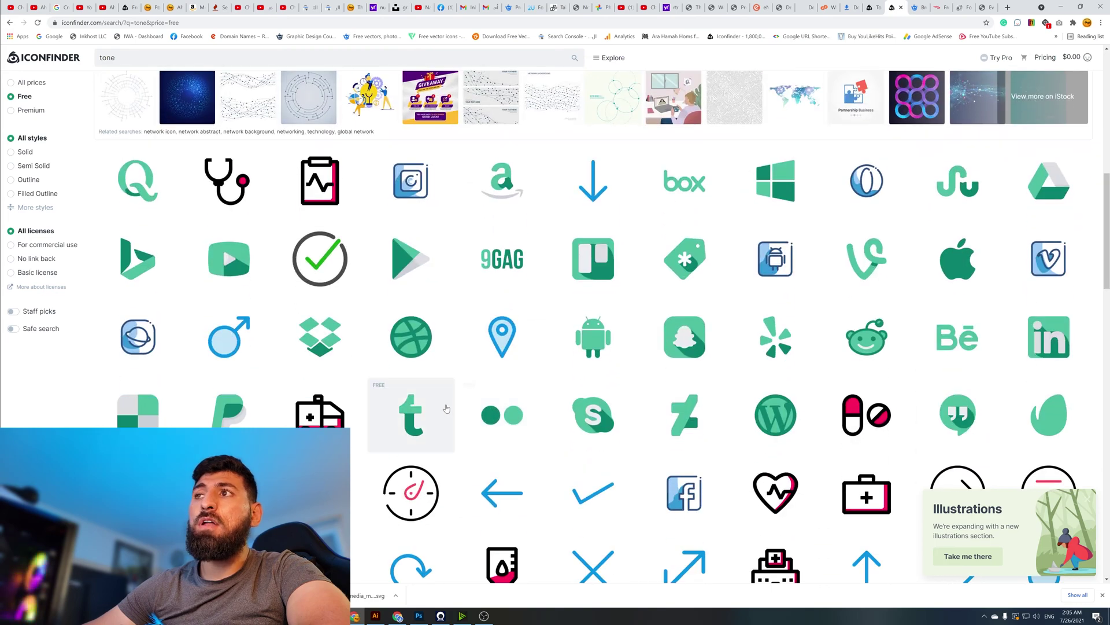
scroll(405, 403, "down", 9)
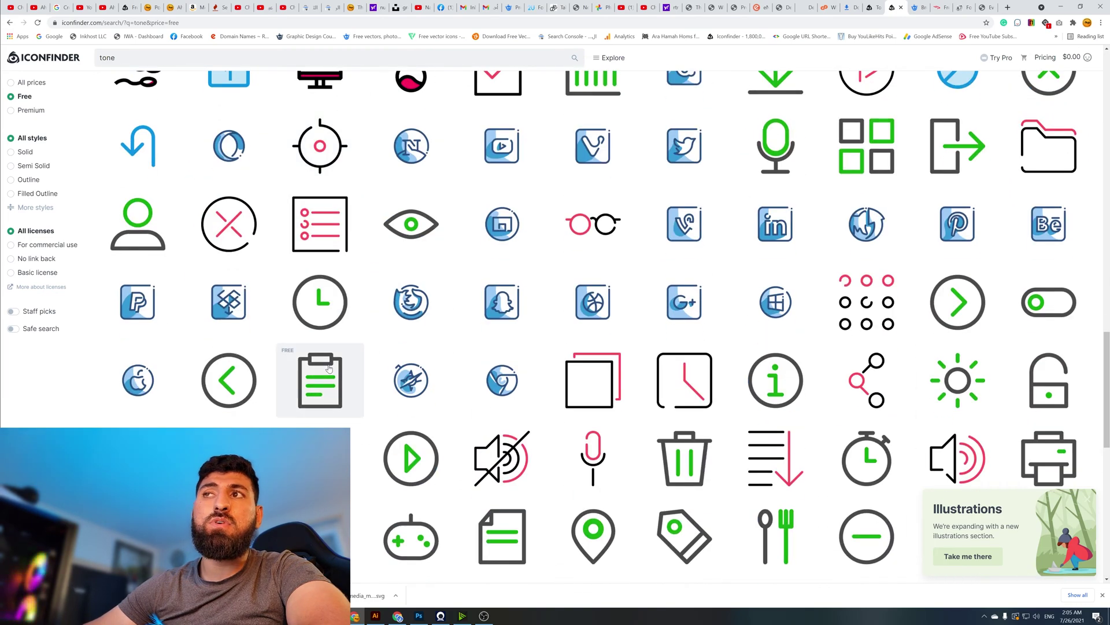
scroll(323, 373, "down", 5)
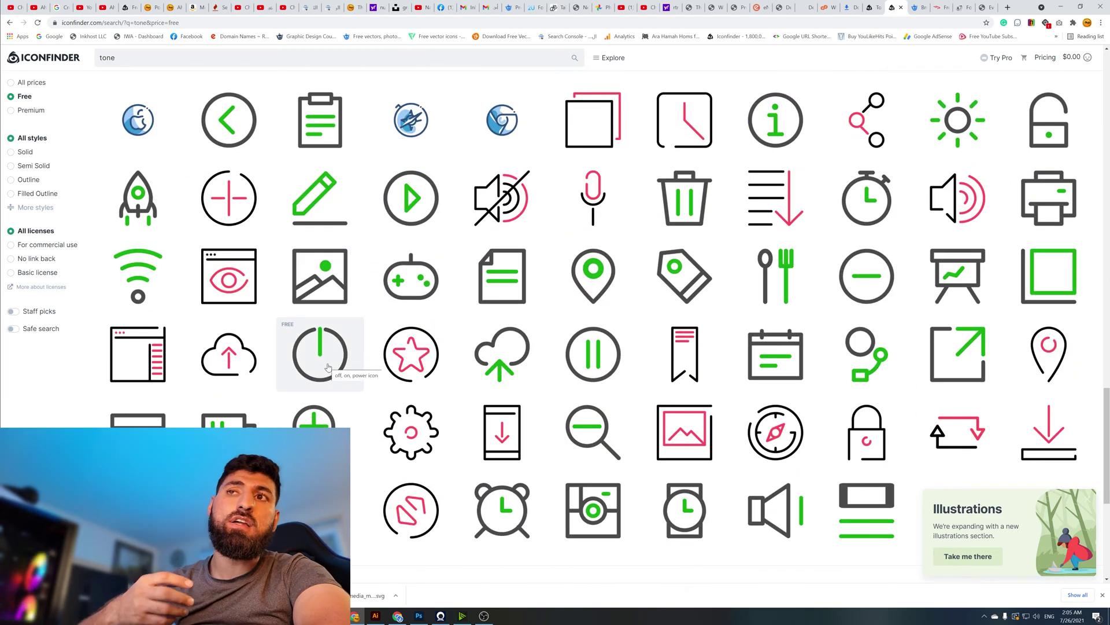
scroll(335, 312, "up", 10)
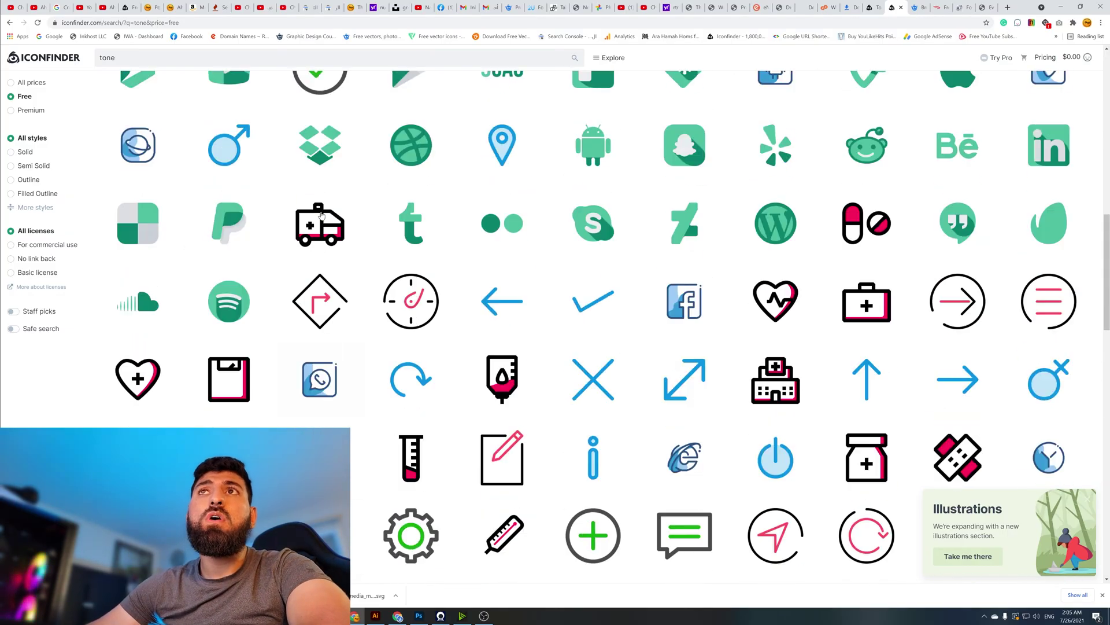
scroll(345, 254, "up", 5)
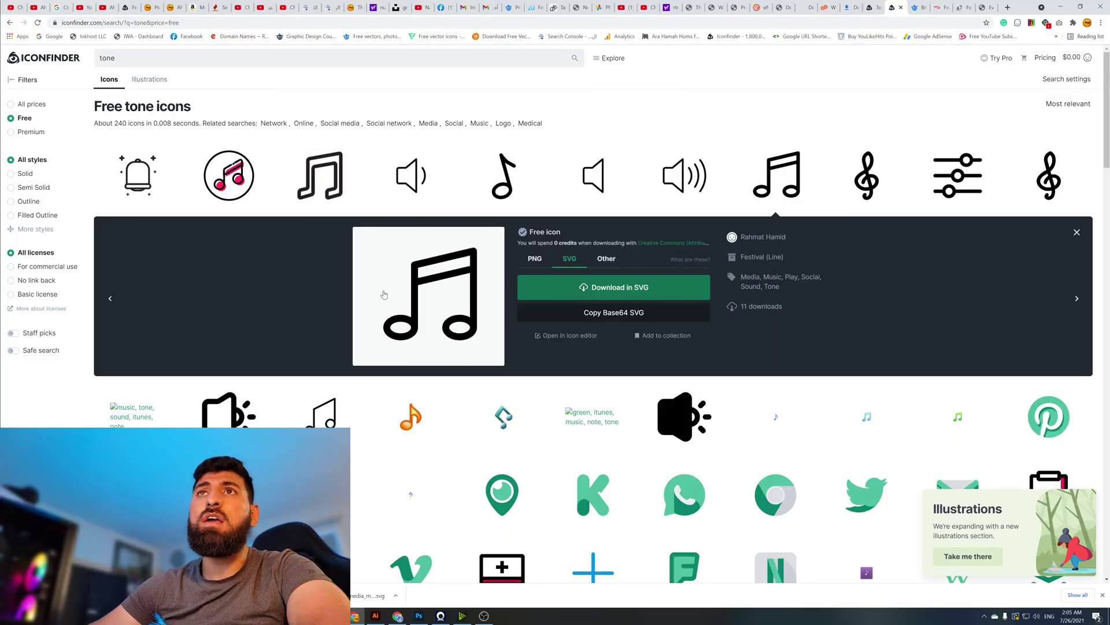
Step: Download the free single music note icon in SVG format and view its PNG size options
left_click(502, 174)
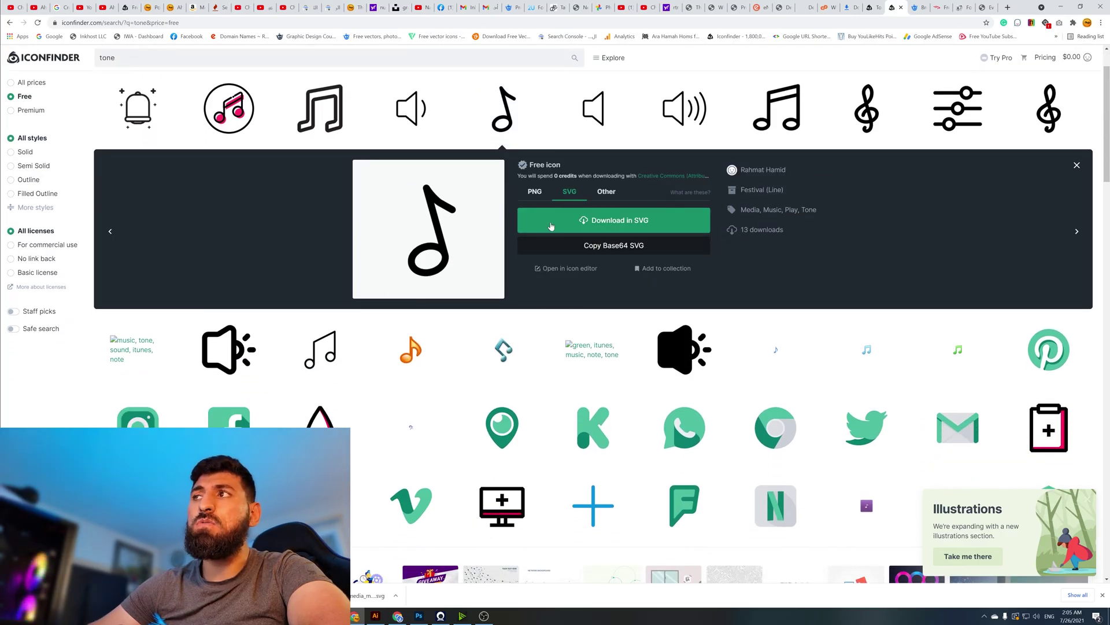
left_click(646, 226)
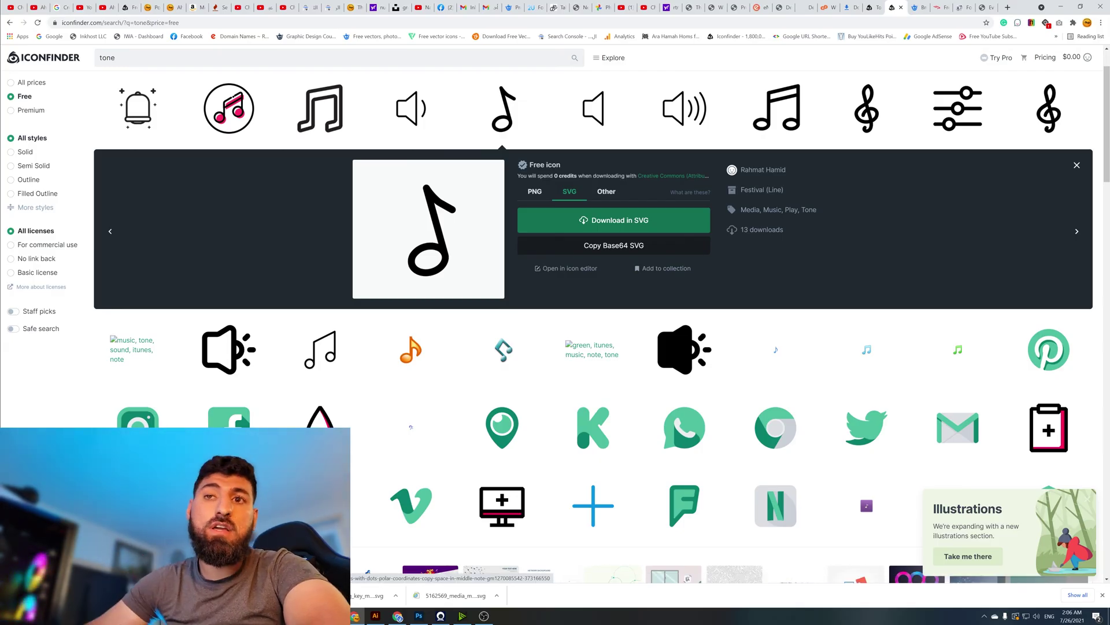
left_click(535, 192)
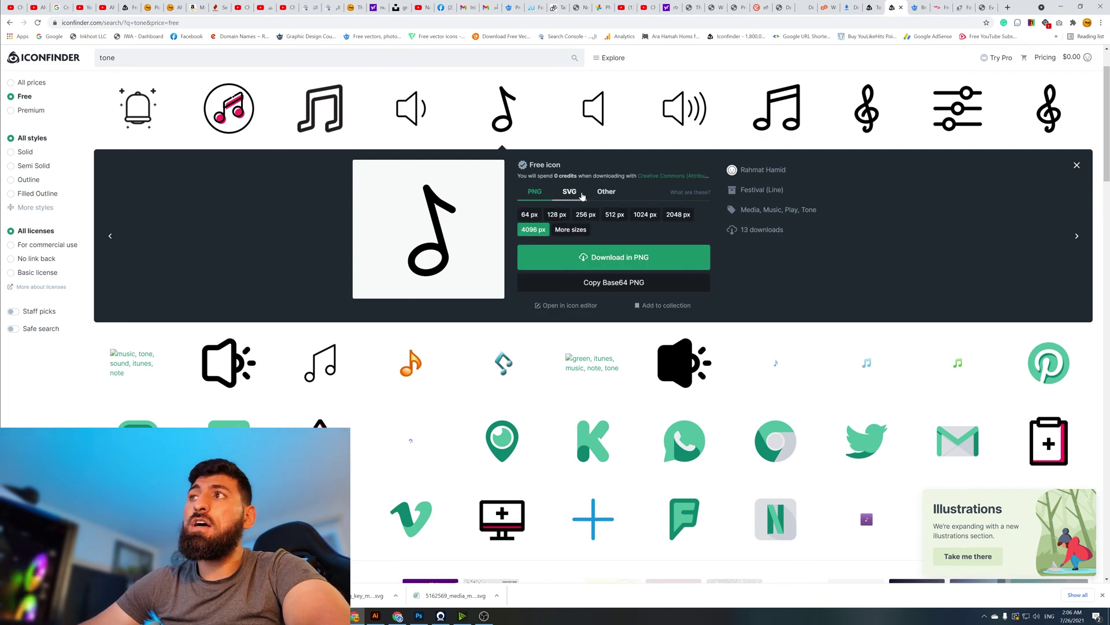
left_click(575, 193)
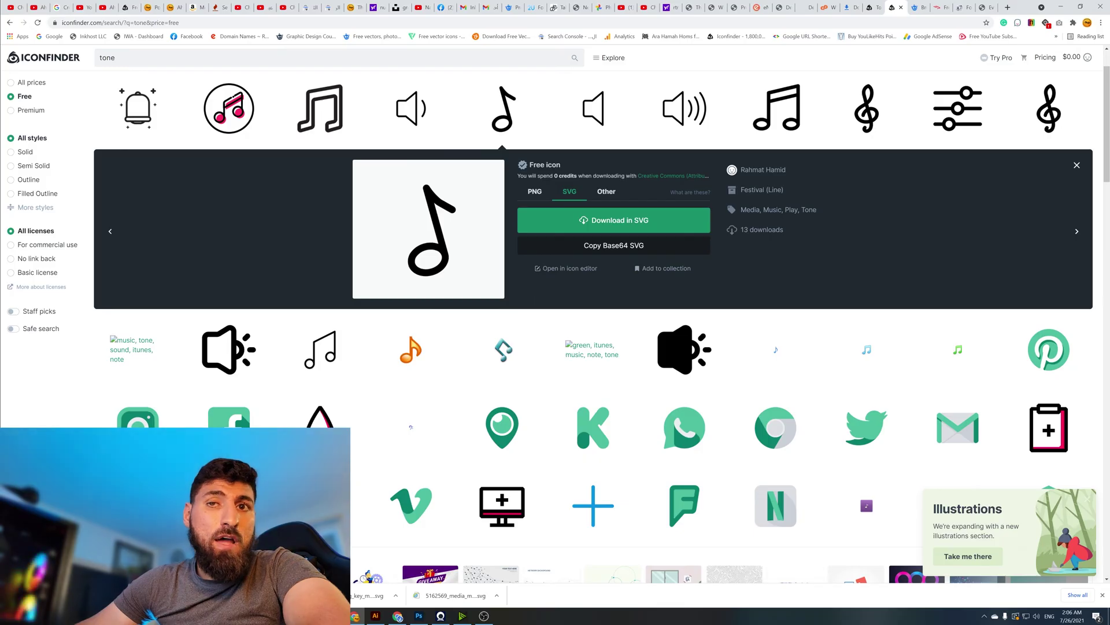
Step: Place the downloaded note SVG into the blank Photoshop document and enlarge it to about 330%
left_click_drag(456, 595, 418, 610)
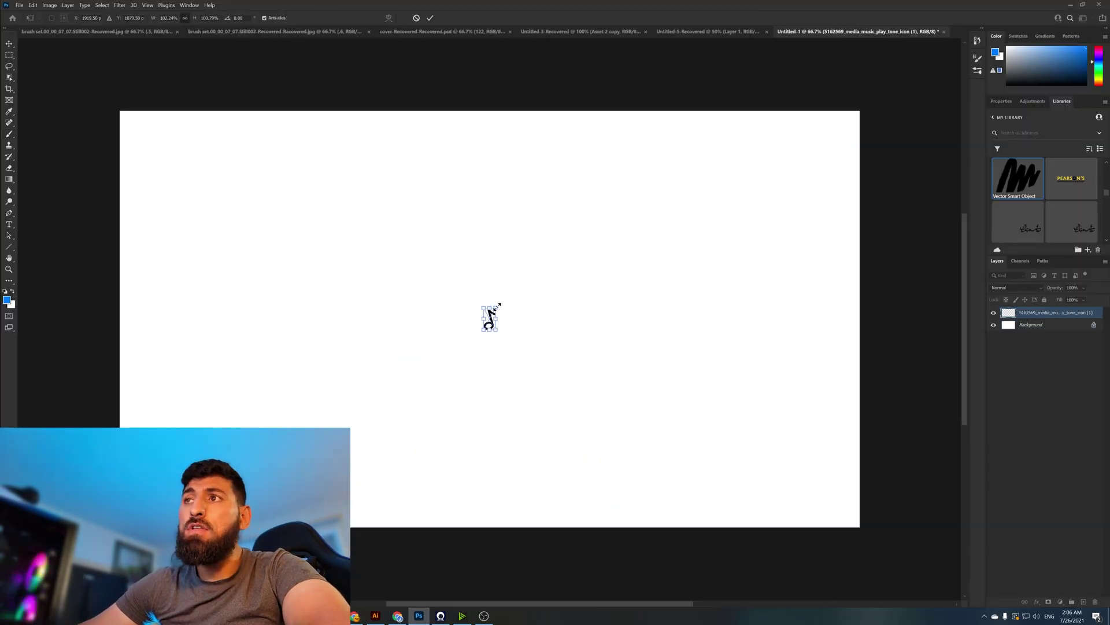
left_click_drag(498, 305, 548, 262)
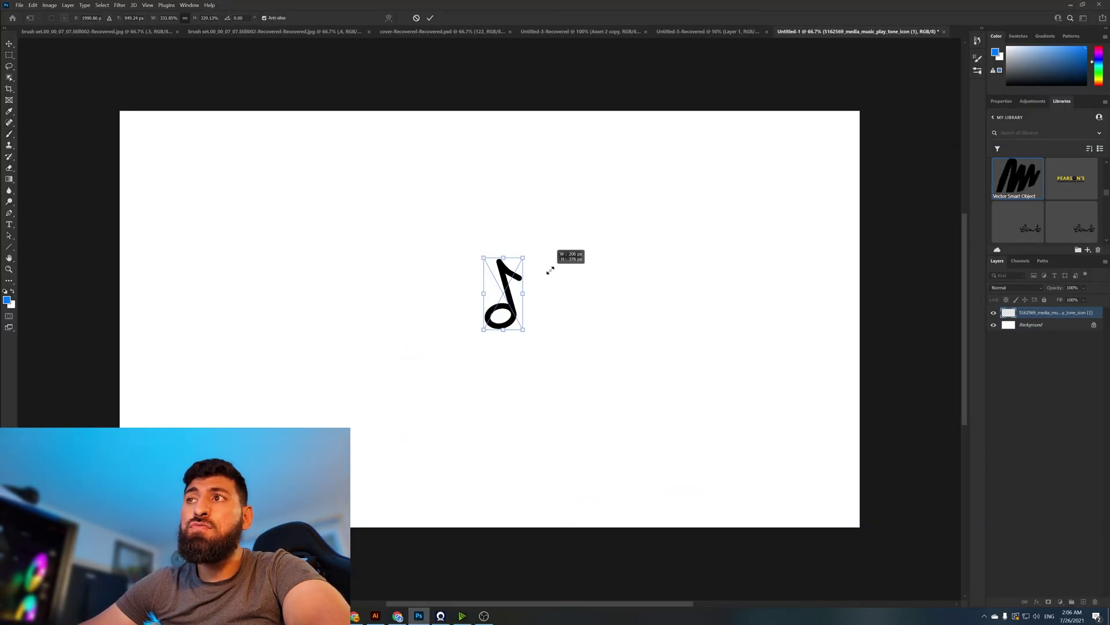
left_click(19, 6)
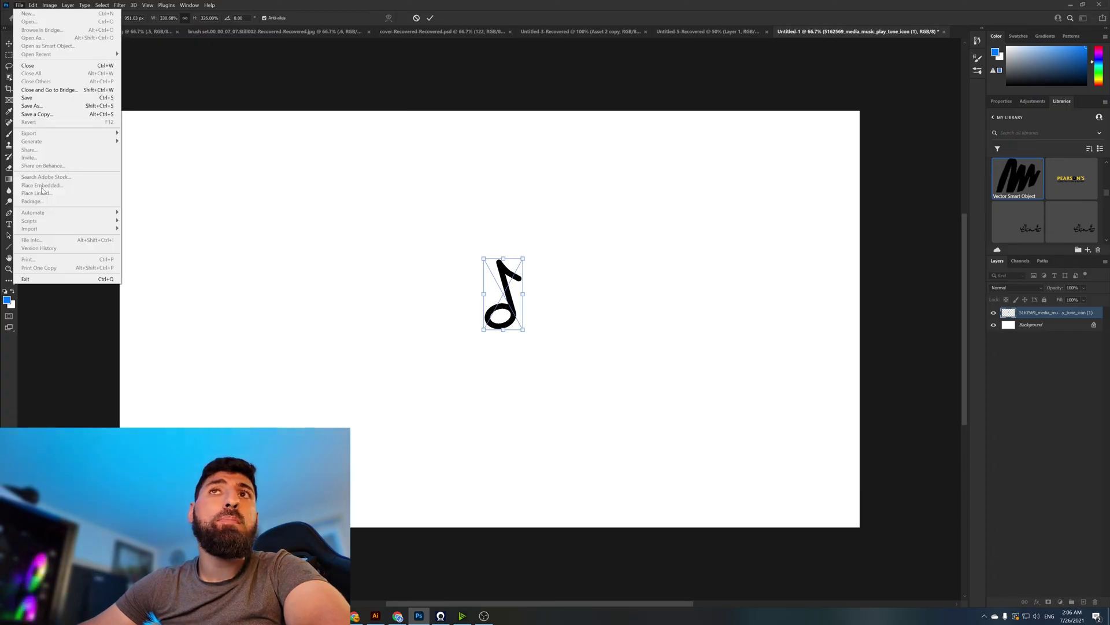
left_click(200, 207)
Step: Place the note SVG 5162569_media_music_play_tone_icon (1) as an embedded object from Downloads, enlarged in the canvas's upper-left area
left_click(19, 5)
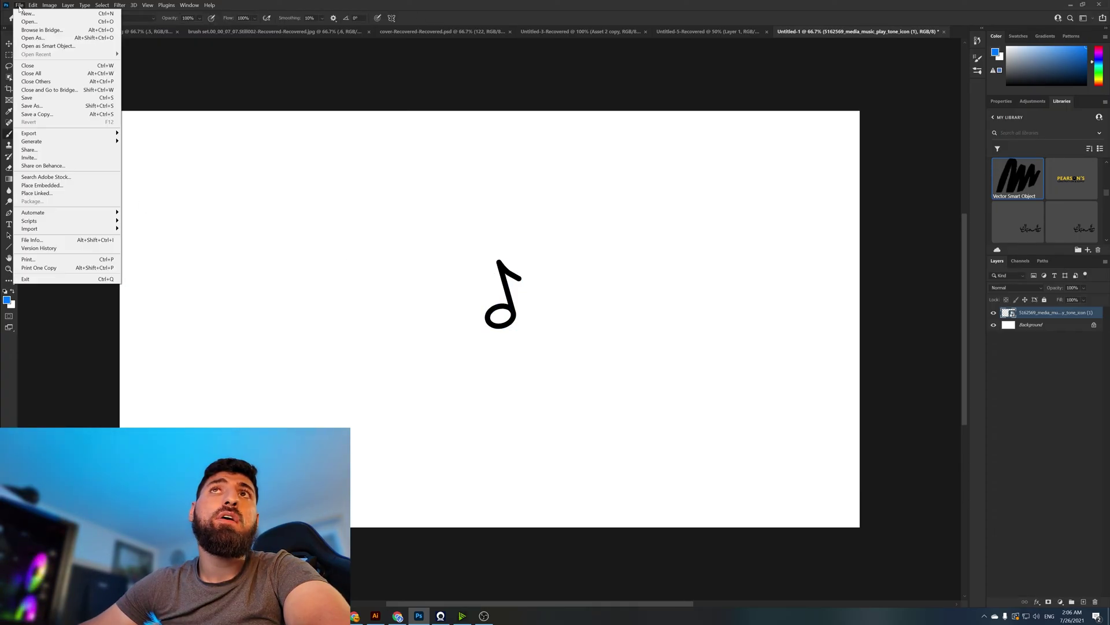
left_click(39, 185)
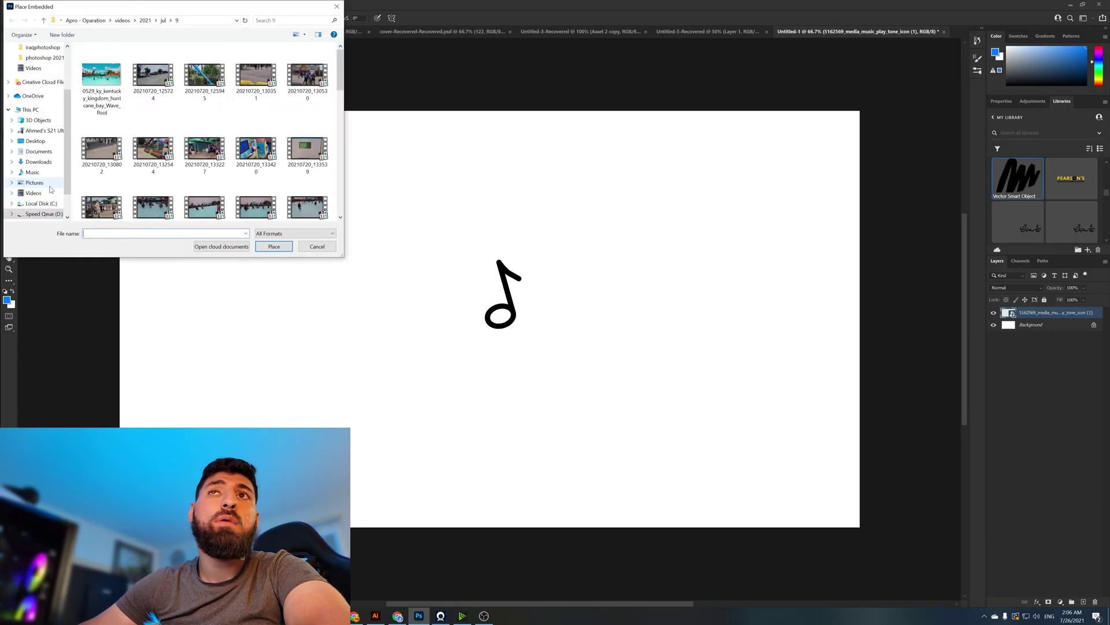
left_click(33, 60)
scroll(33, 60, "up", 2)
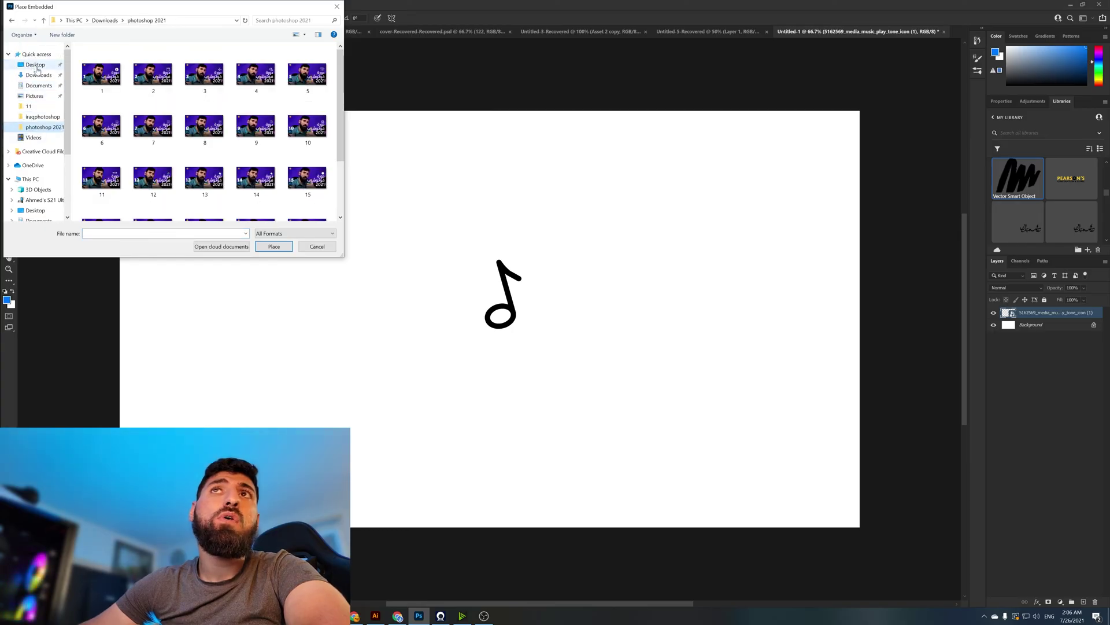
left_click(38, 74)
scroll(109, 121, "up", 15)
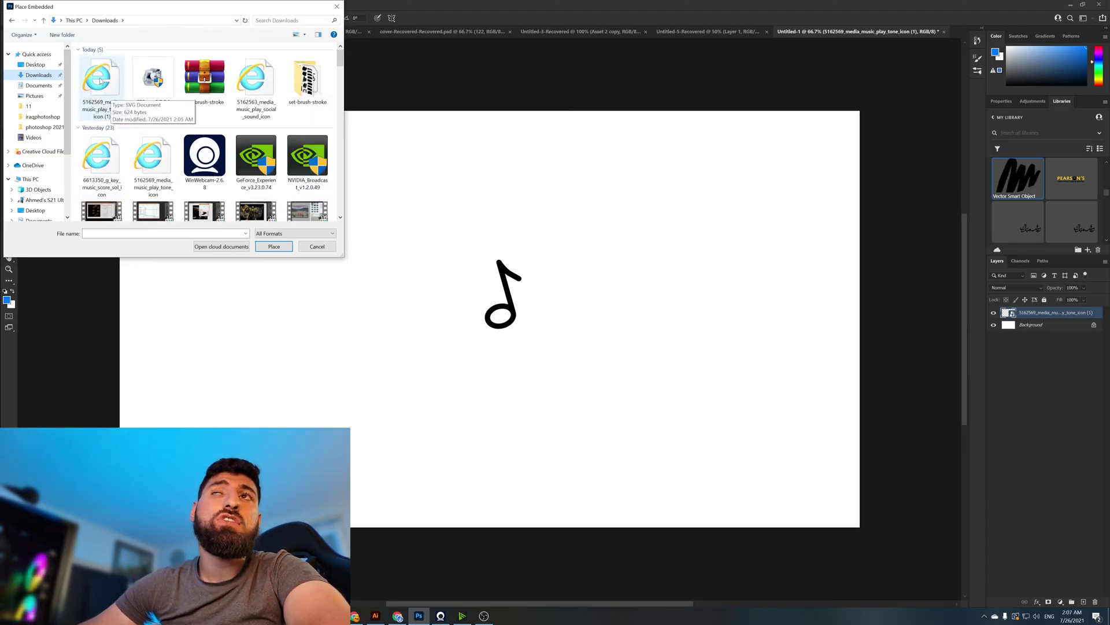
double_click(115, 109)
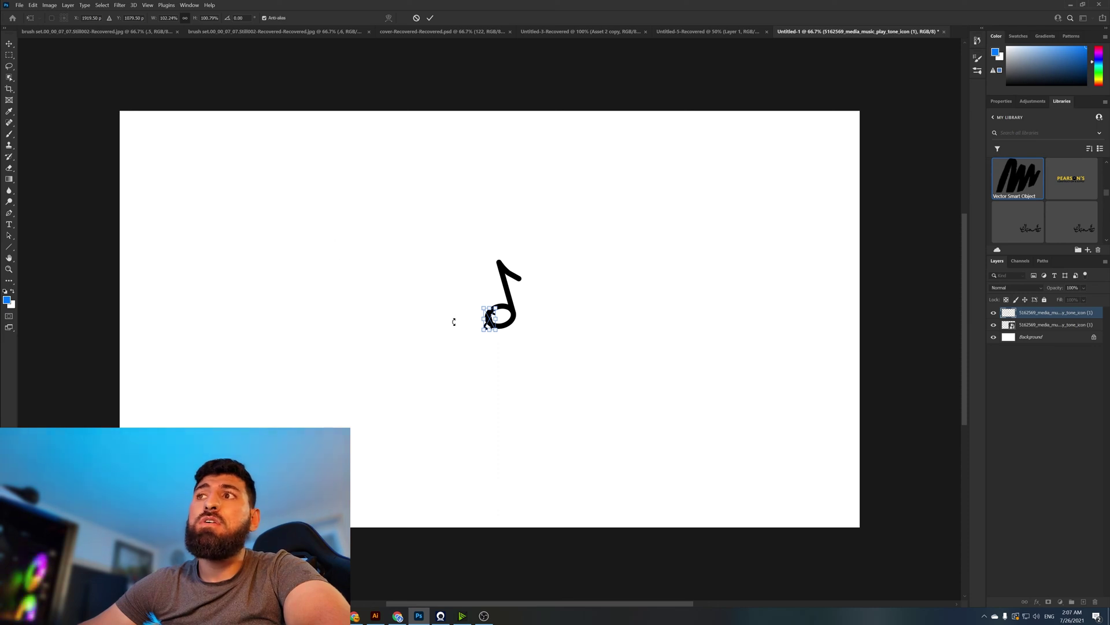
mouse_move(480, 334)
left_mouse_down()
mouse_move(447, 395)
mouse_move(269, 248)
left_mouse_up()
key("Return")
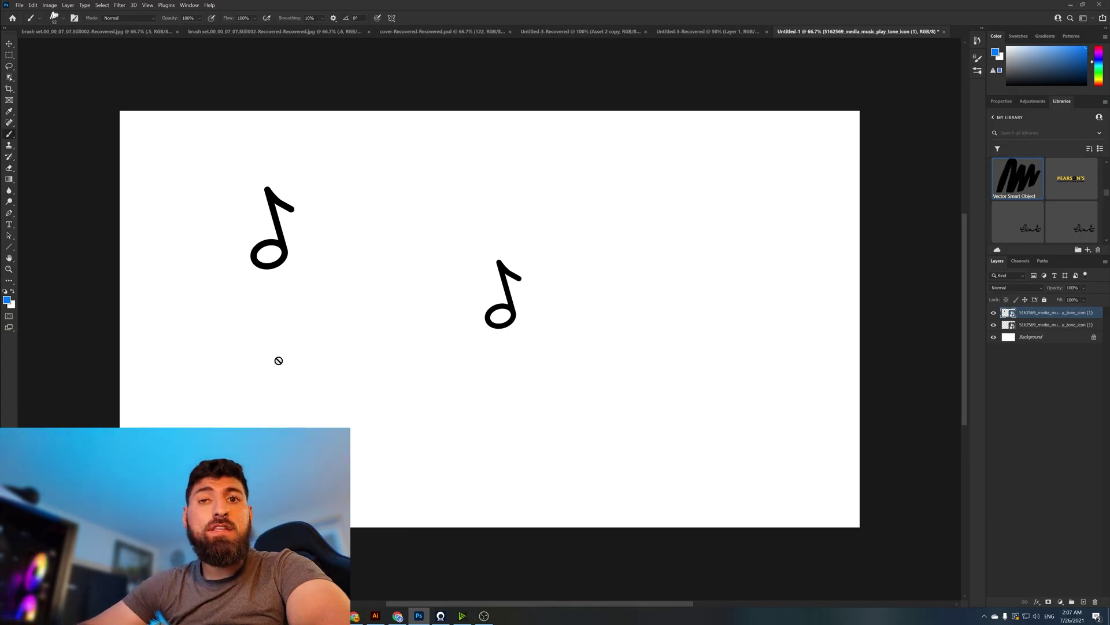
Step: Select the upper-left note with a rectangular marquee and define it as a brush preset named A12
left_click(10, 55)
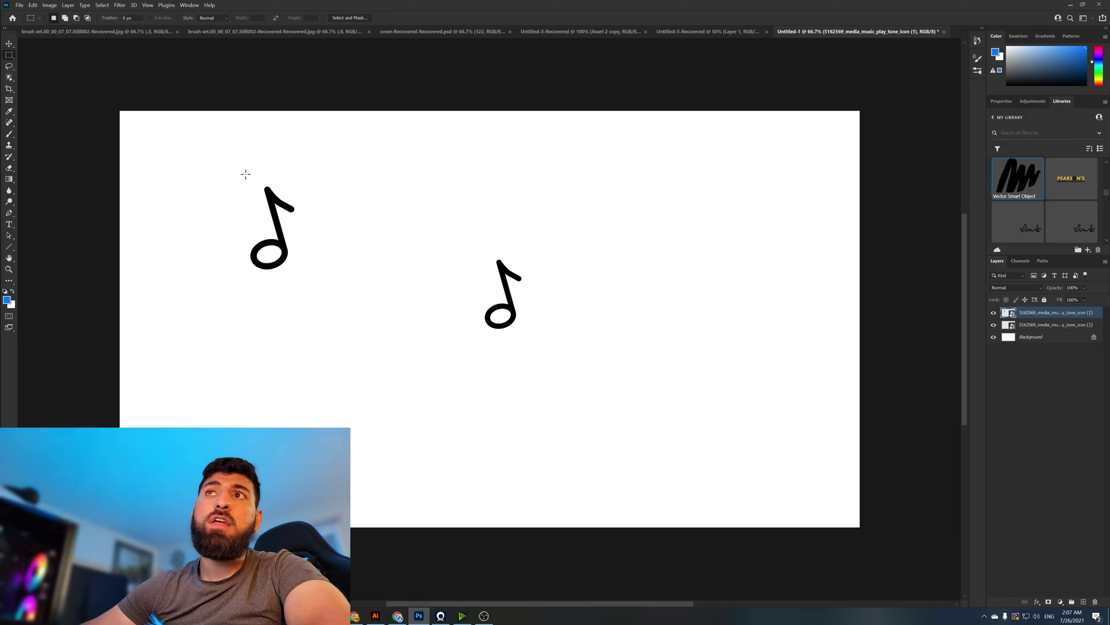
left_click_drag(246, 174, 306, 279)
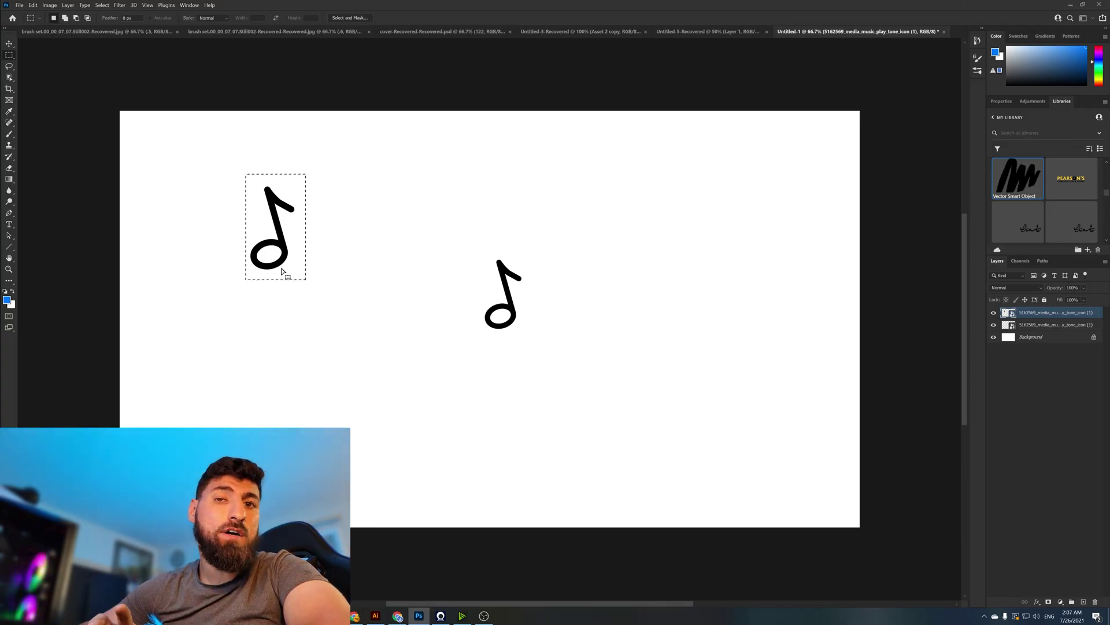
left_click(33, 6)
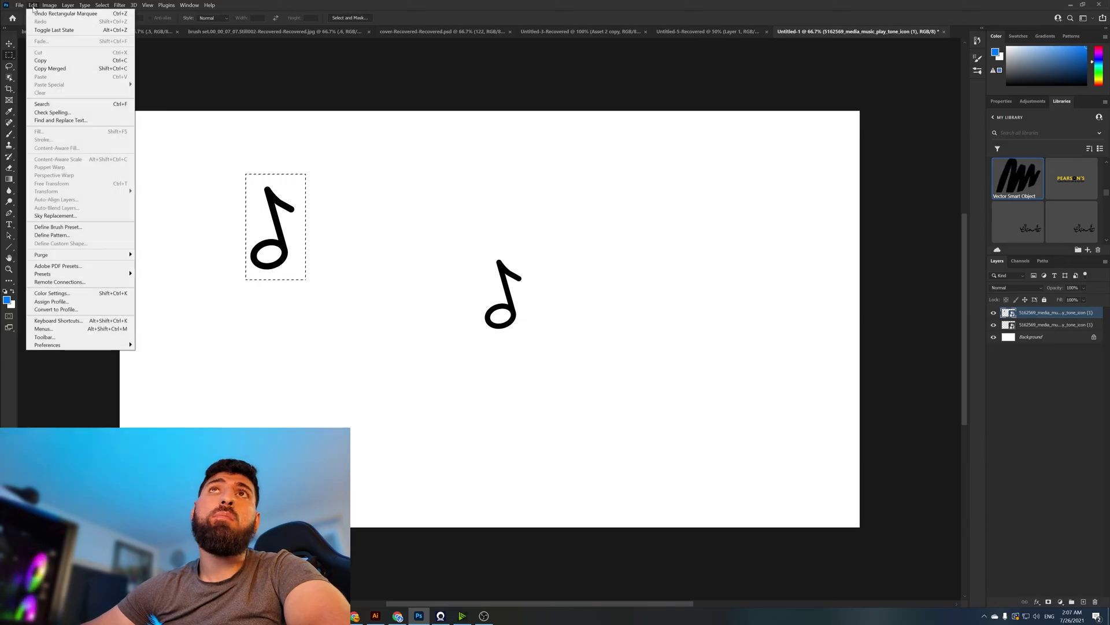
left_click(60, 229)
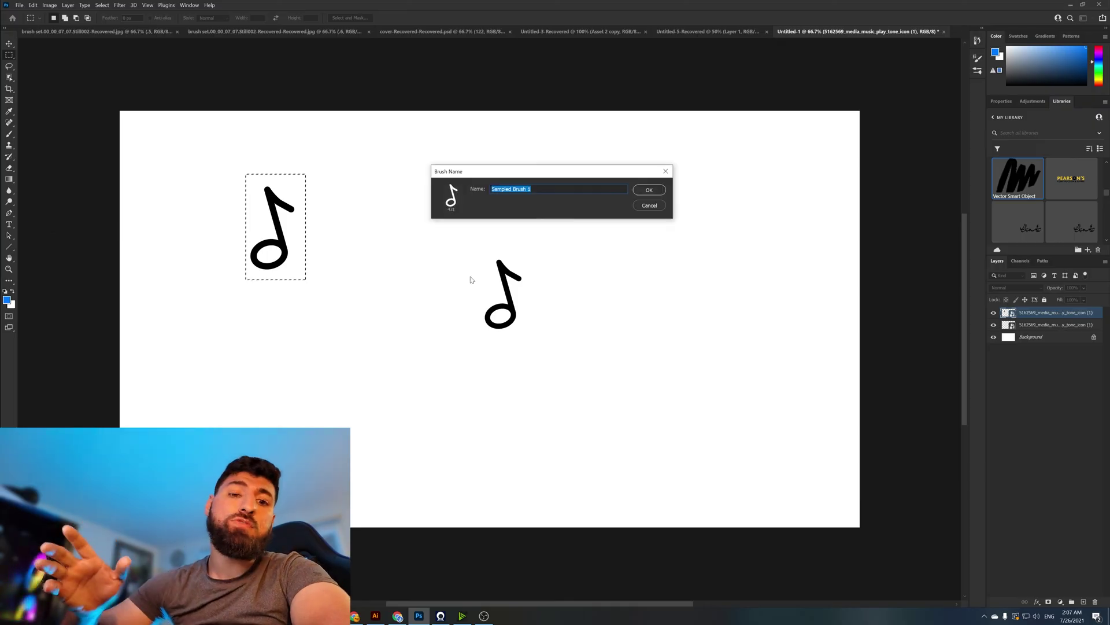
type("A12")
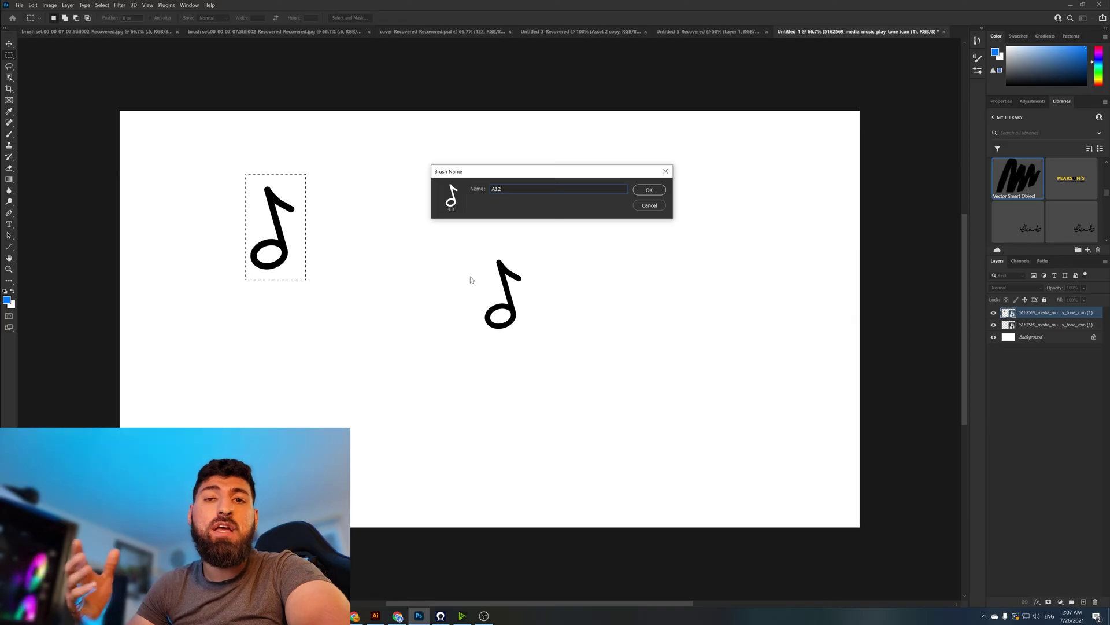
key("Return")
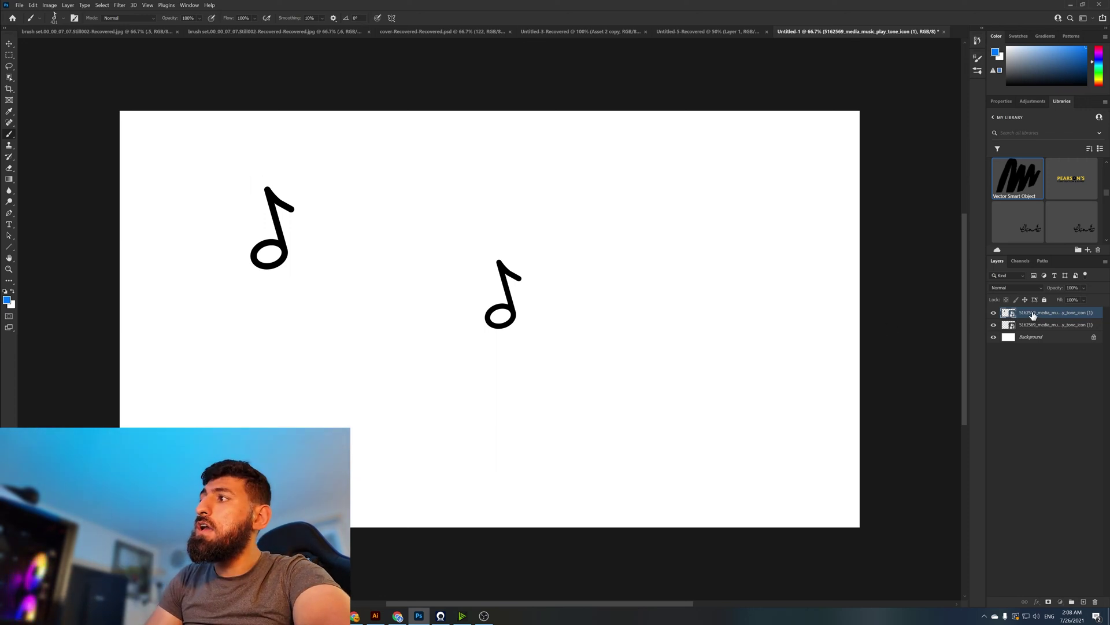
Step: Delete both placed note layers and paint two blue test strokes on the Background with the new note brush
key("Delete")
key("Delete")
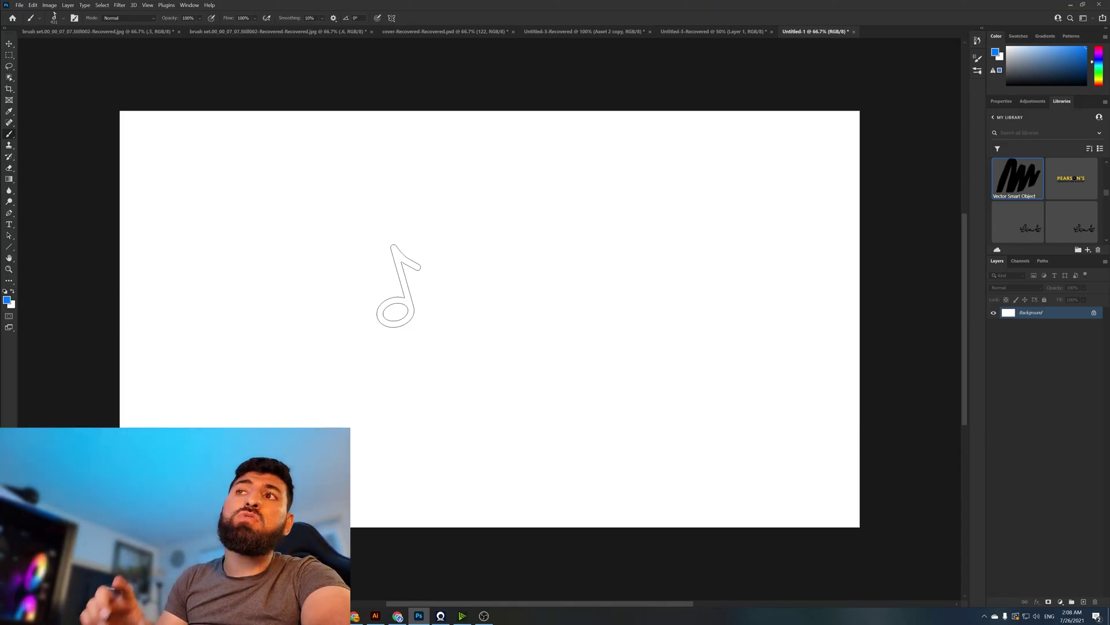
left_click_drag(256, 250, 382, 267)
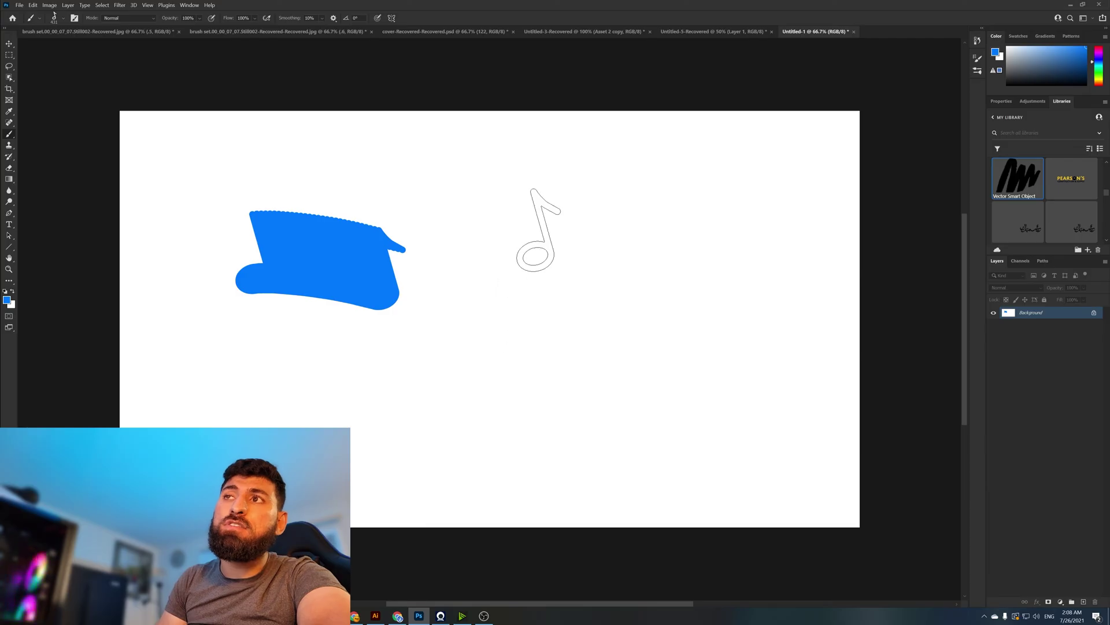
mouse_move(584, 278)
left_mouse_down()
mouse_move(558, 267)
mouse_move(478, 358)
mouse_move(243, 393)
left_mouse_up()
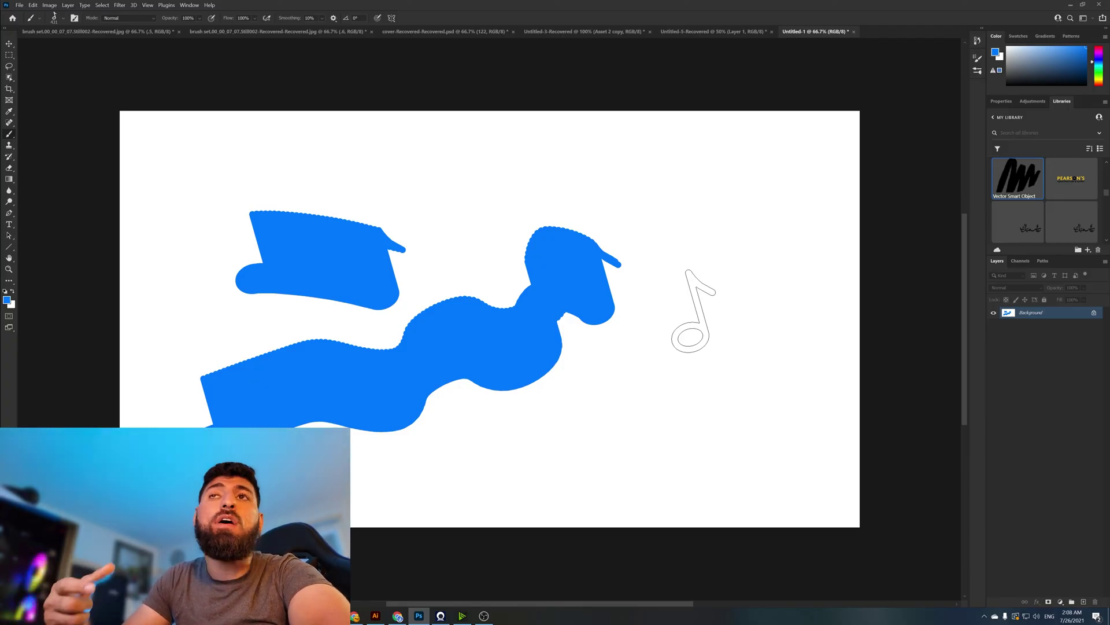
Step: Increase the note brush's spacing to about 188% and enable Shape Dynamics with 100% size jitter
left_click(74, 18)
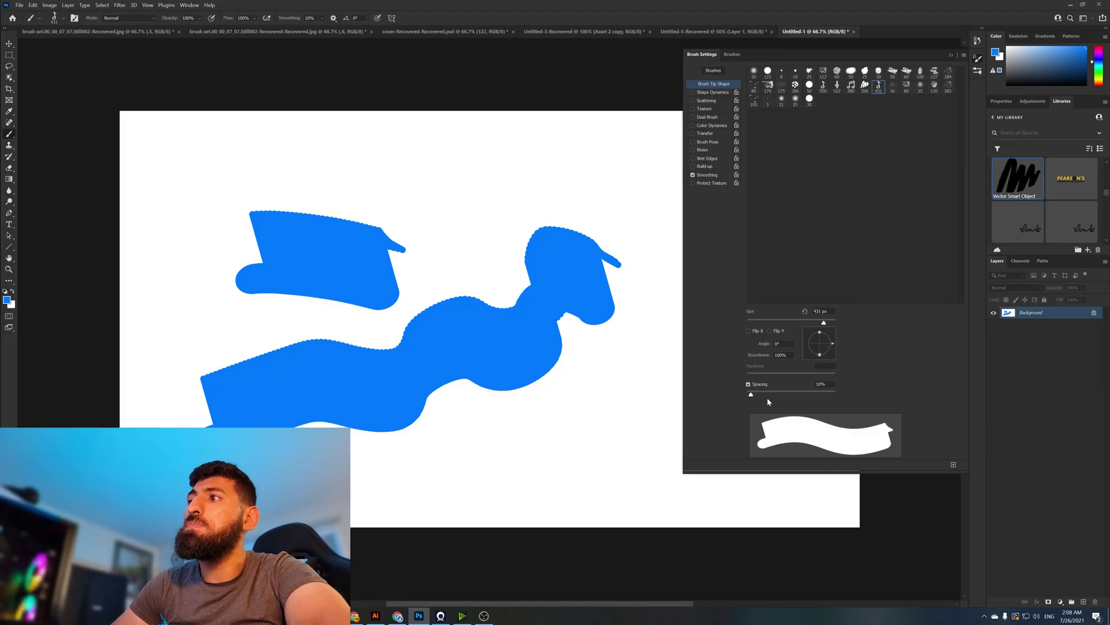
left_click_drag(751, 394, 810, 394)
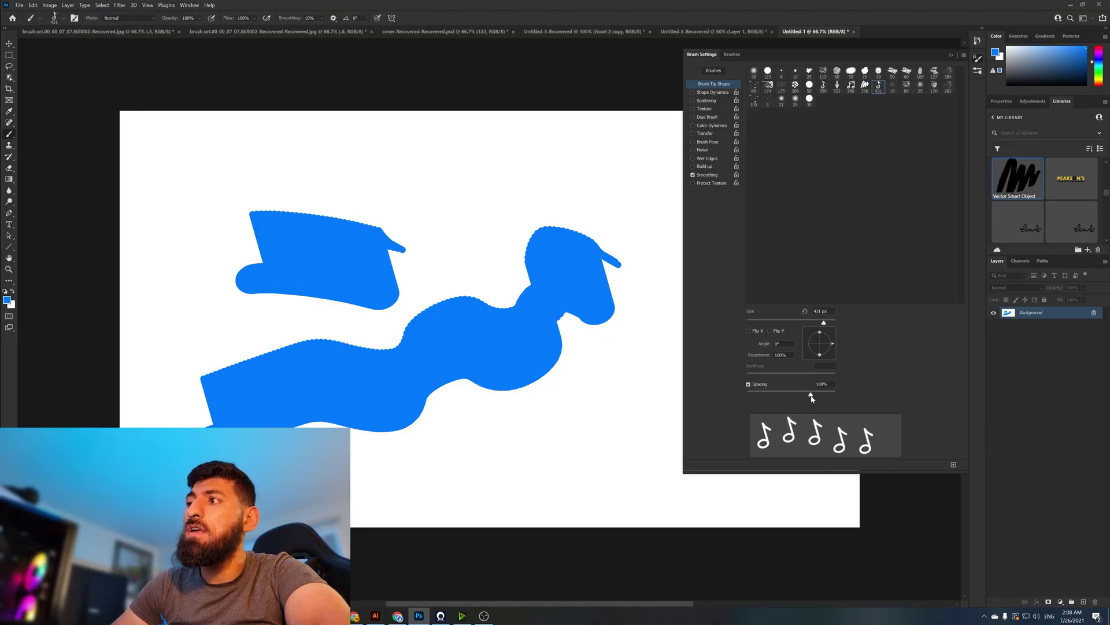
left_click(709, 93)
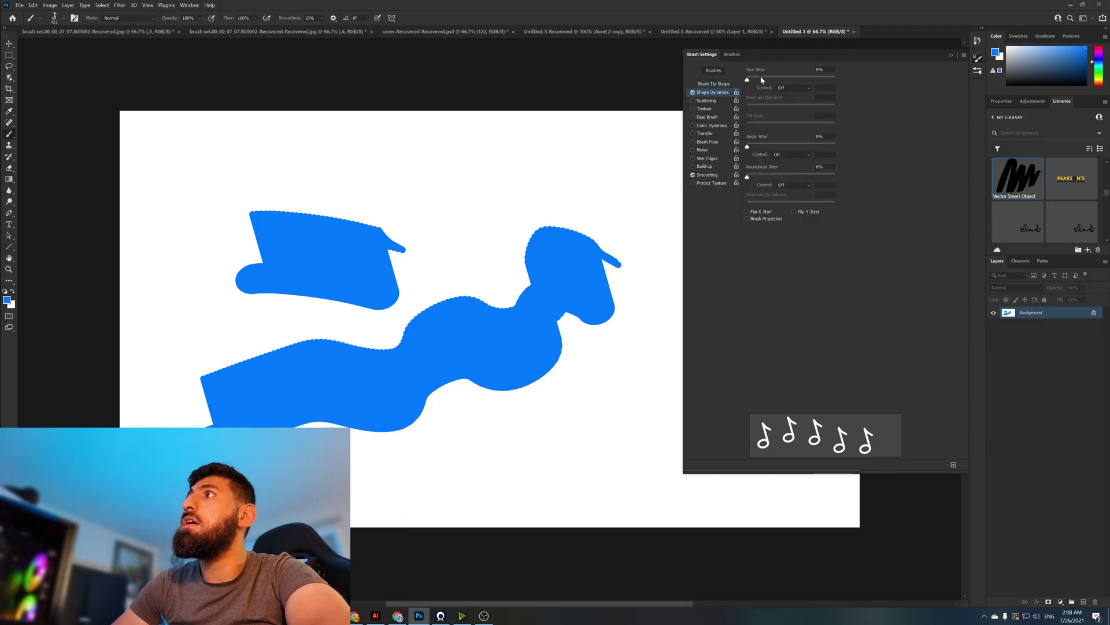
left_click_drag(762, 80, 835, 79)
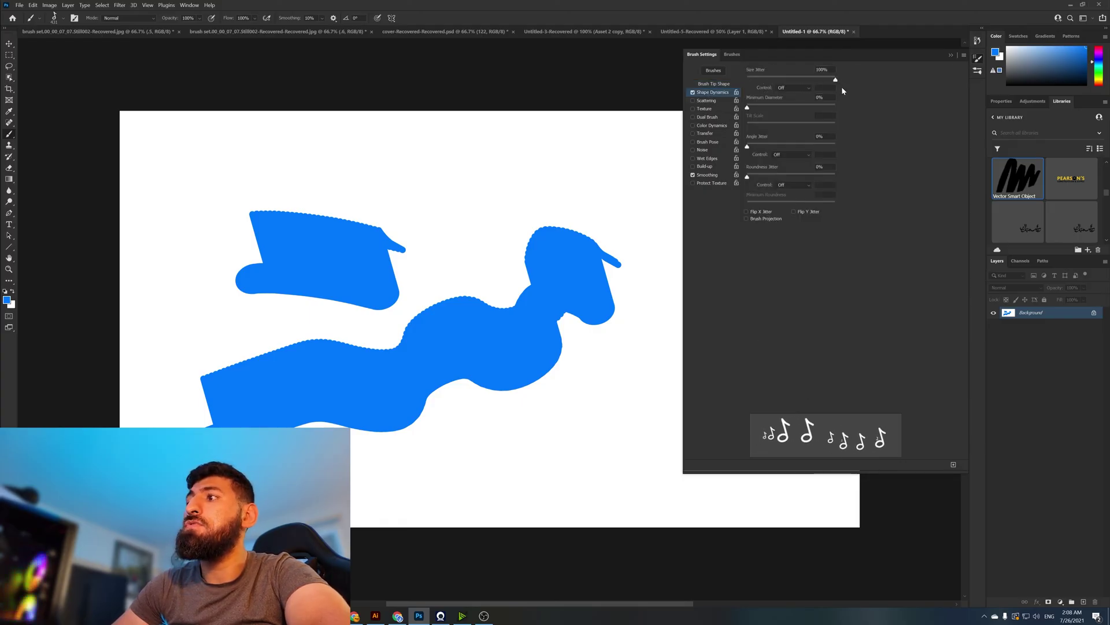
Step: Enable Color Dynamics with foreground/background jitter at 84%, and enable Scattering with an increased scatter amount
left_click(715, 125)
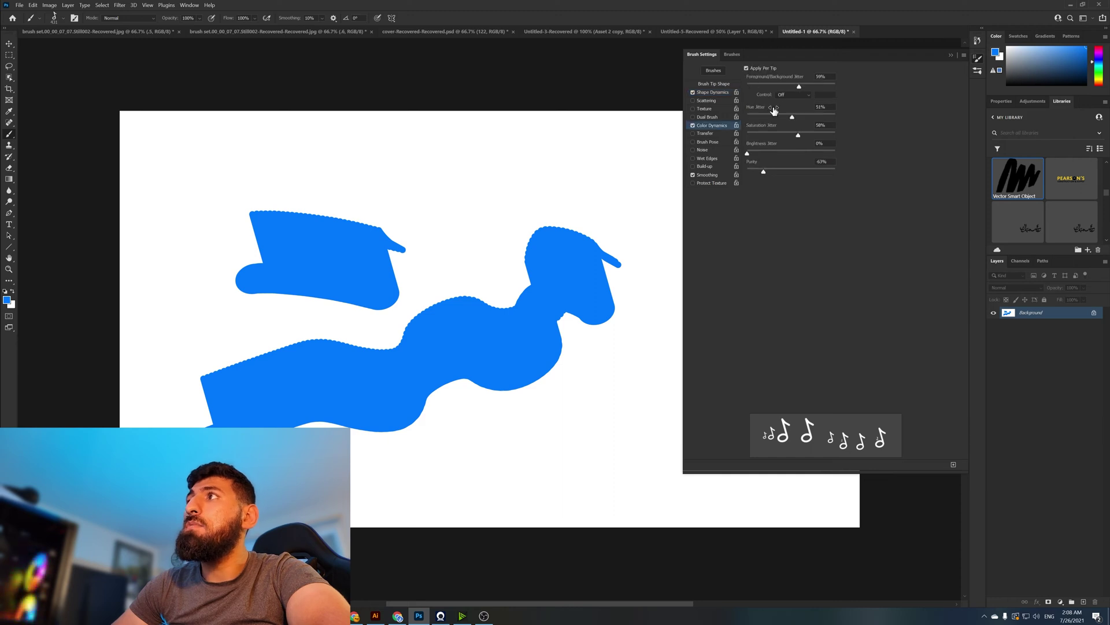
left_click_drag(817, 87, 821, 87)
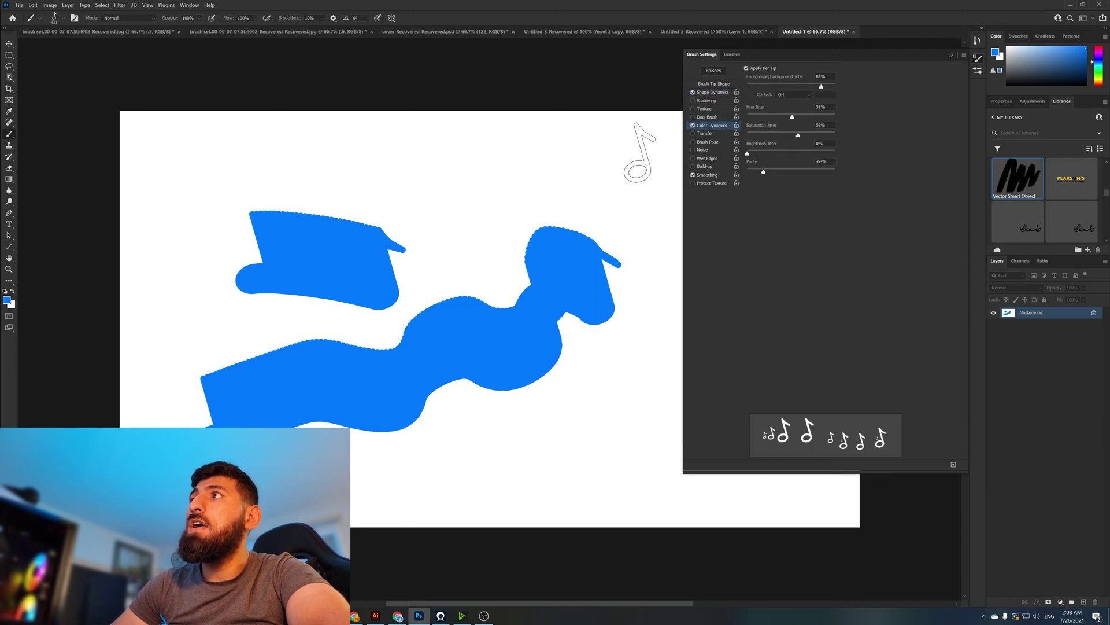
left_click(712, 101)
left_click_drag(780, 76, 862, 92)
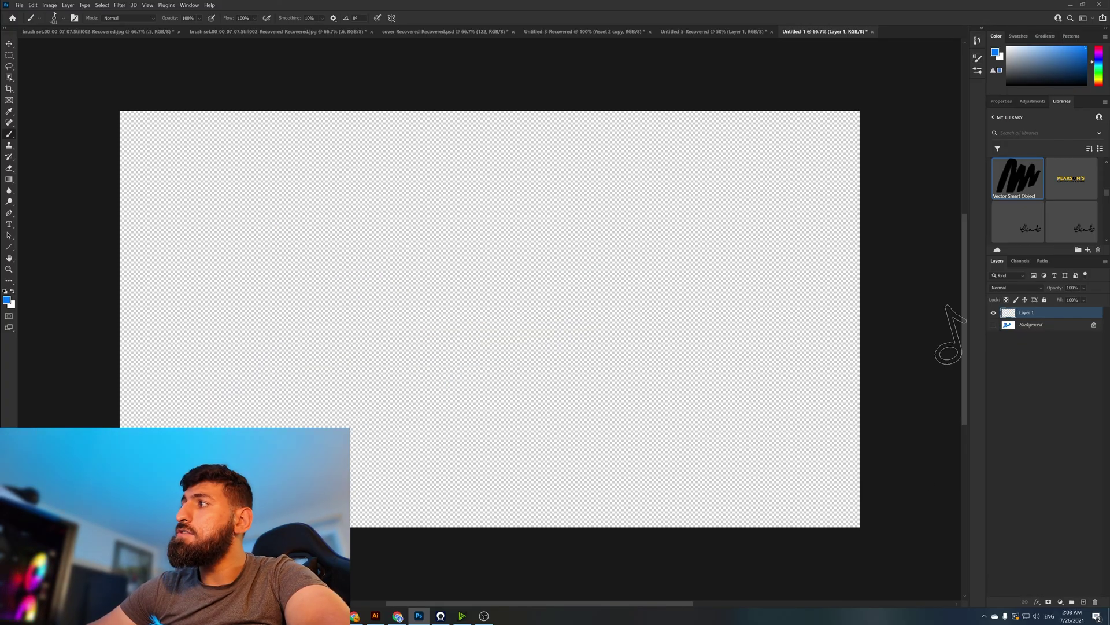
Step: Paint two sweeping strokes of scattered, multicoloured notes across the transparent Layer 1 with the note brush
mouse_move(659, 212)
left_mouse_down()
mouse_move(361, 334)
mouse_move(90, 360)
left_mouse_up()
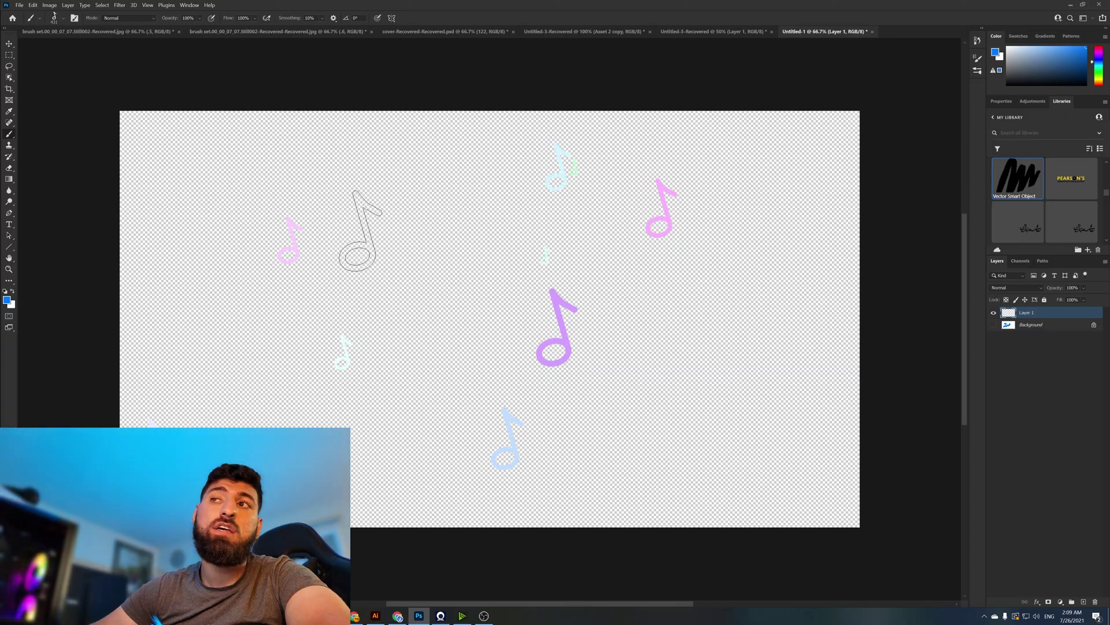
mouse_move(331, 189)
left_mouse_down()
mouse_move(656, 322)
mouse_move(825, 365)
mouse_move(655, 321)
left_mouse_up()
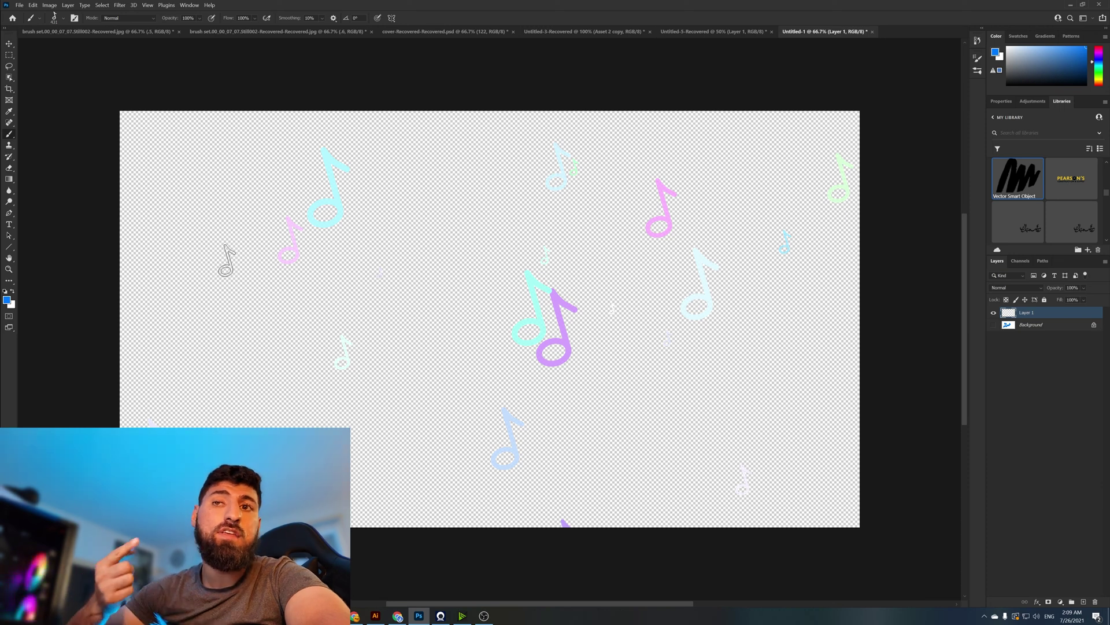
Step: Export the selected A12 brush as a brush file named a1 in folder 11
right_click(244, 216)
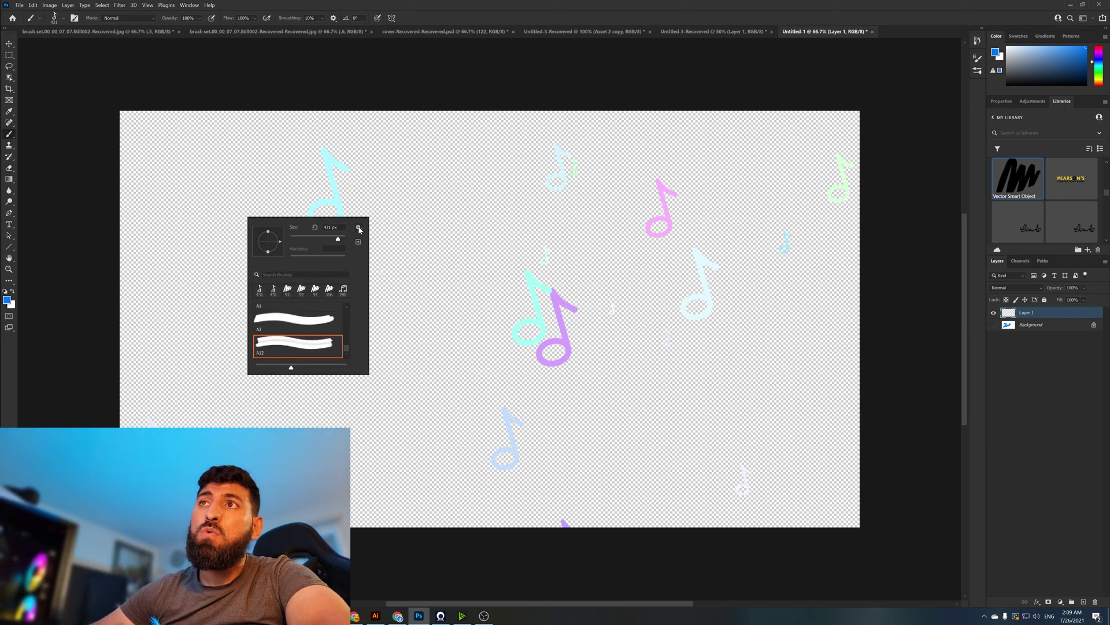
left_click(359, 227)
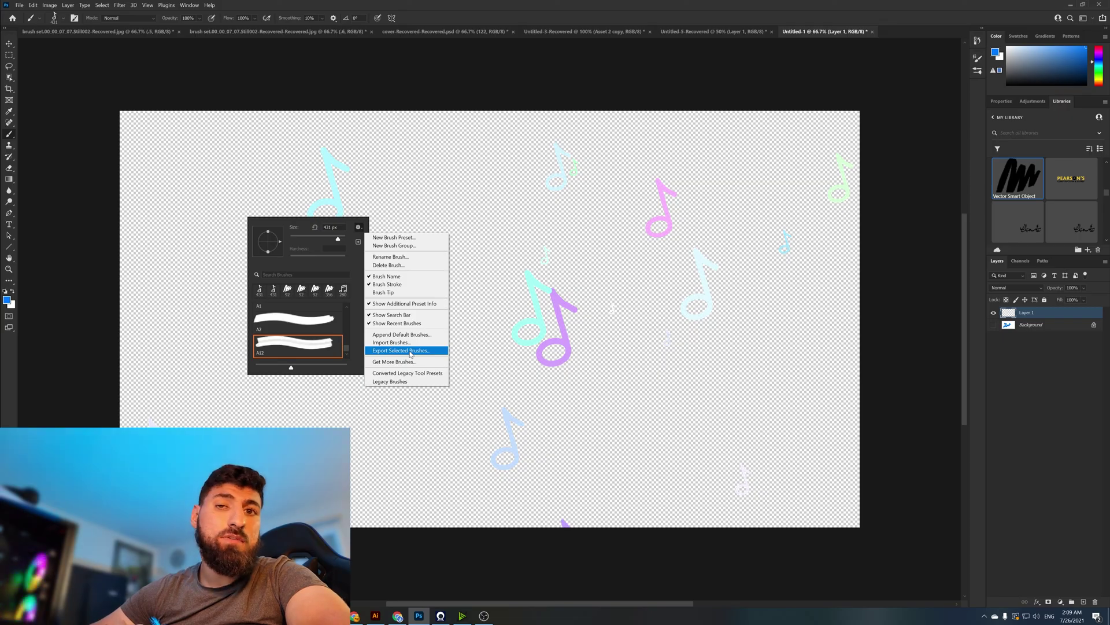
left_click(410, 351)
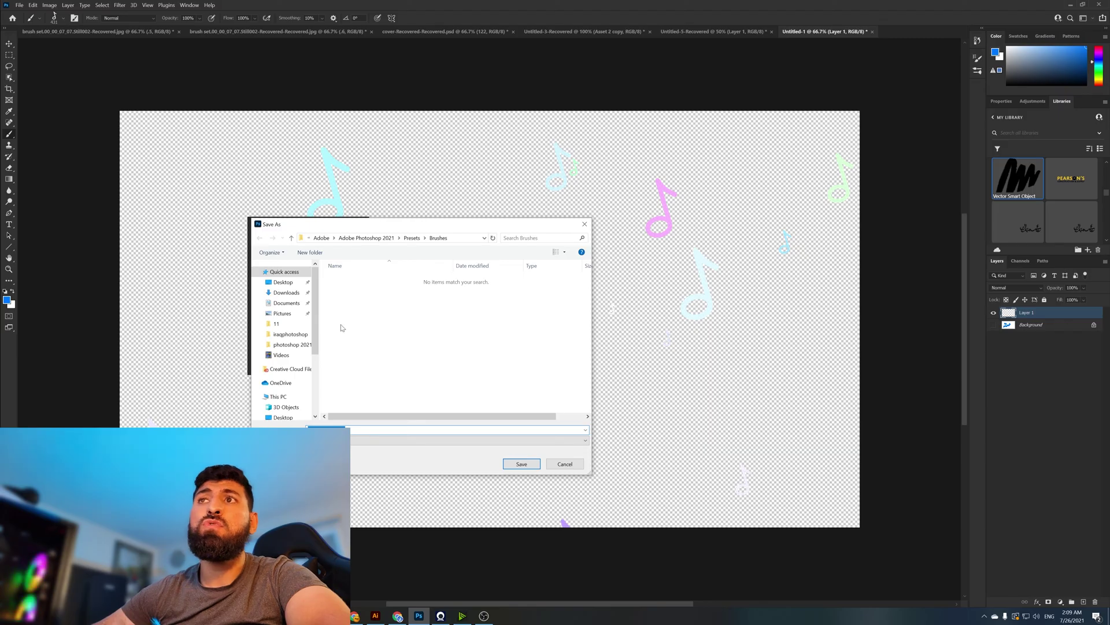
left_click(286, 324)
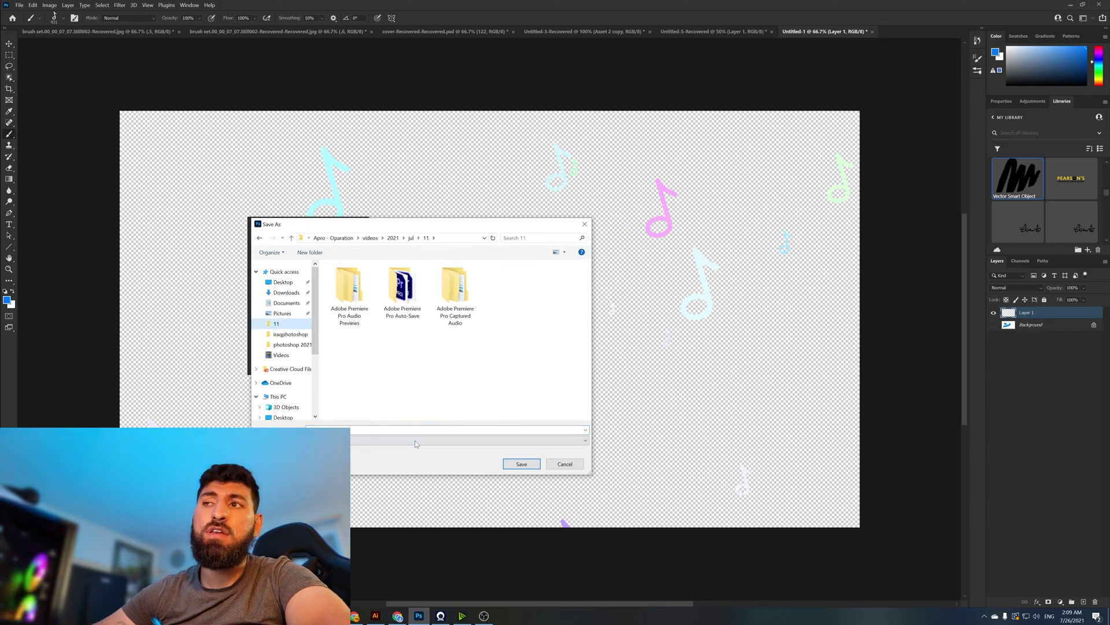
left_click(396, 426)
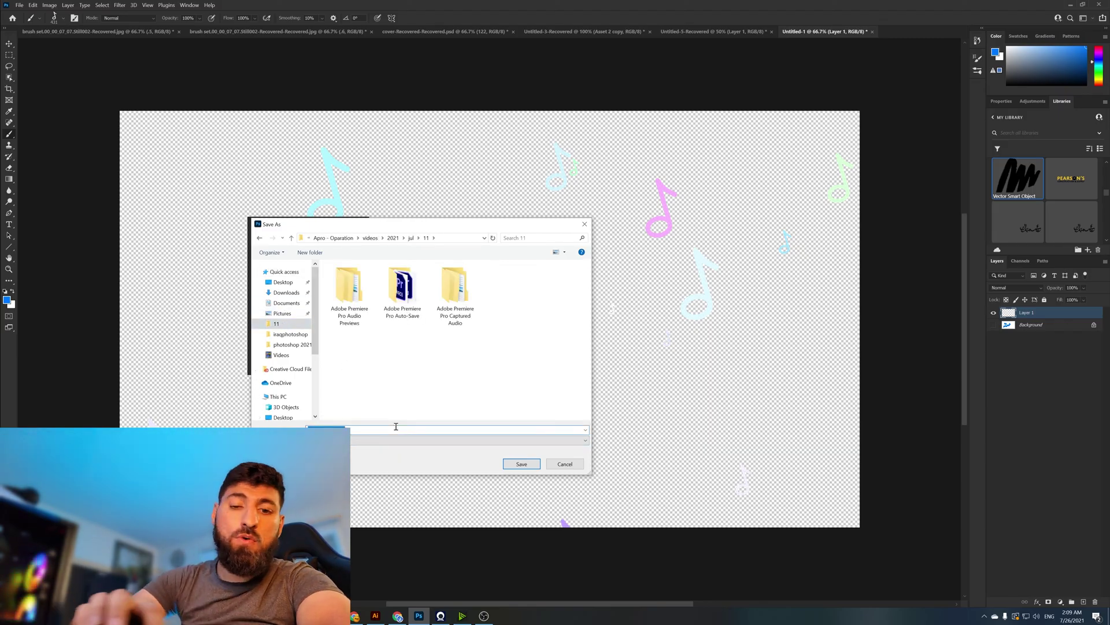
key("Return")
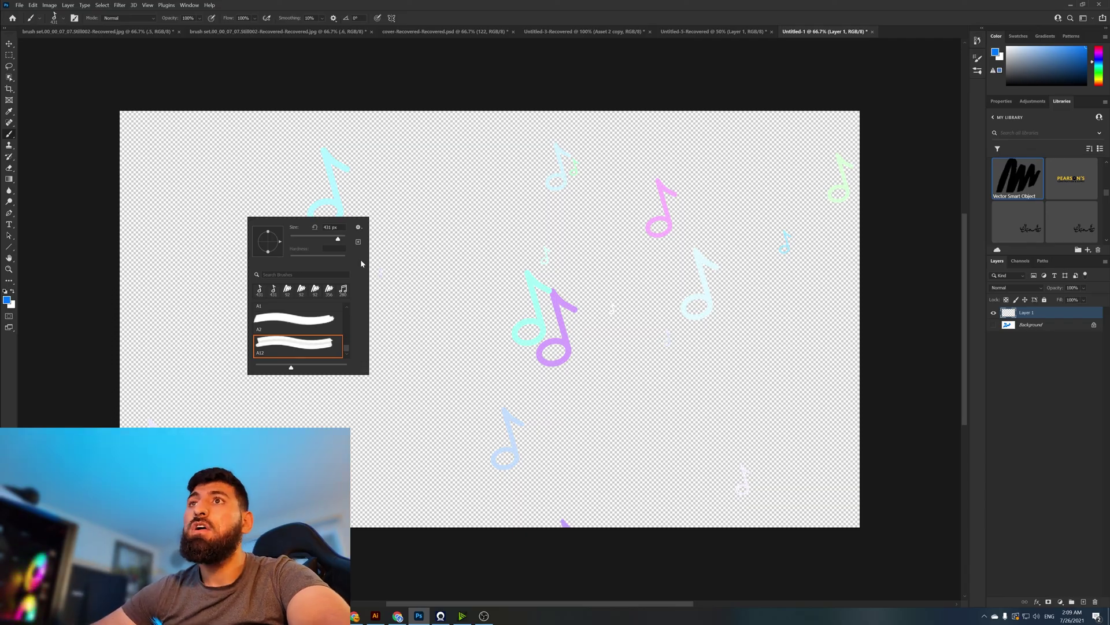
Step: Import the a1 brush file from folder 11 into the brush presets
left_click(358, 228)
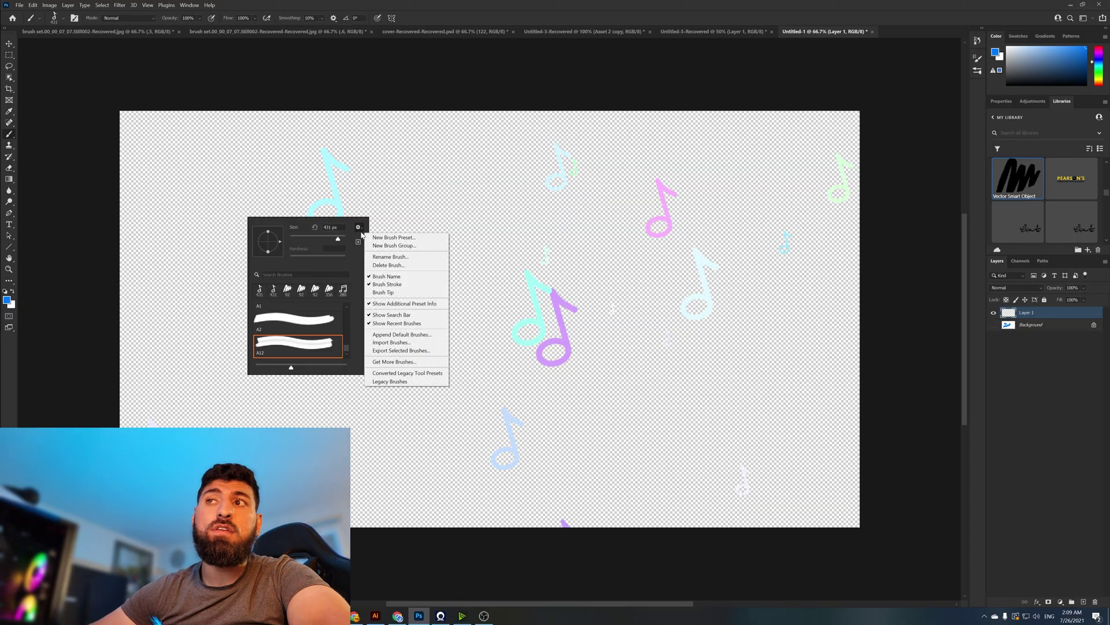
left_click(390, 343)
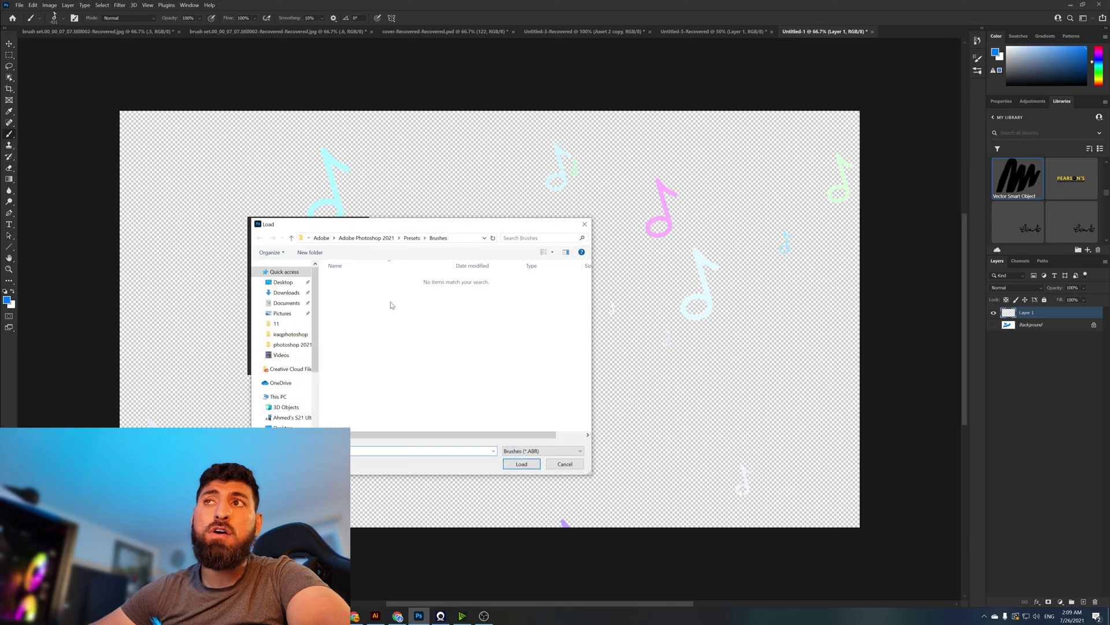
left_click(276, 324)
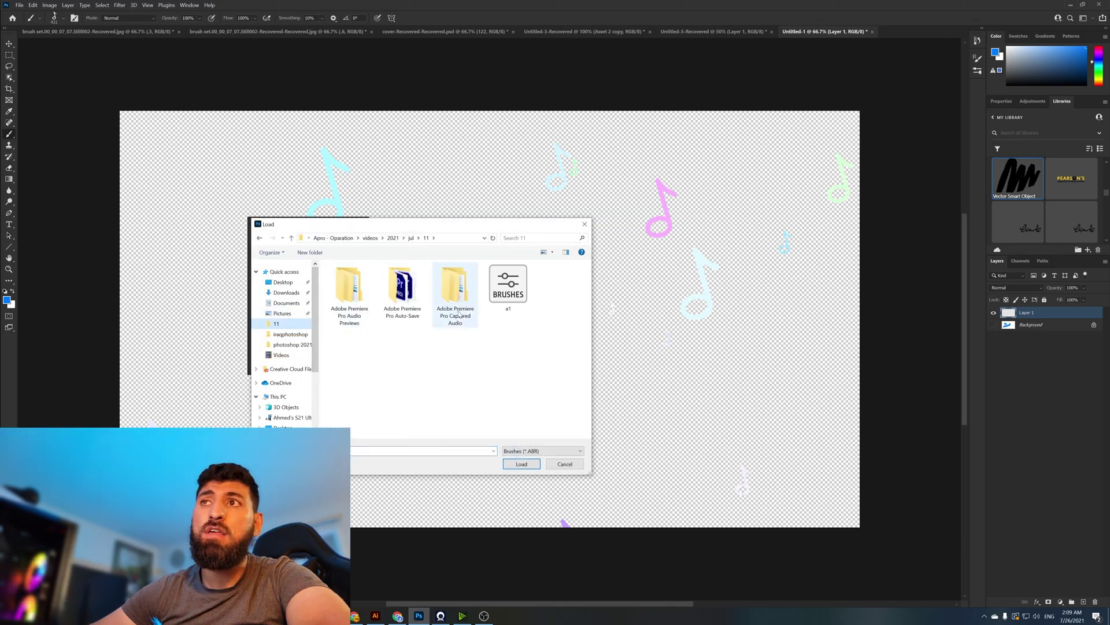
double_click(506, 295)
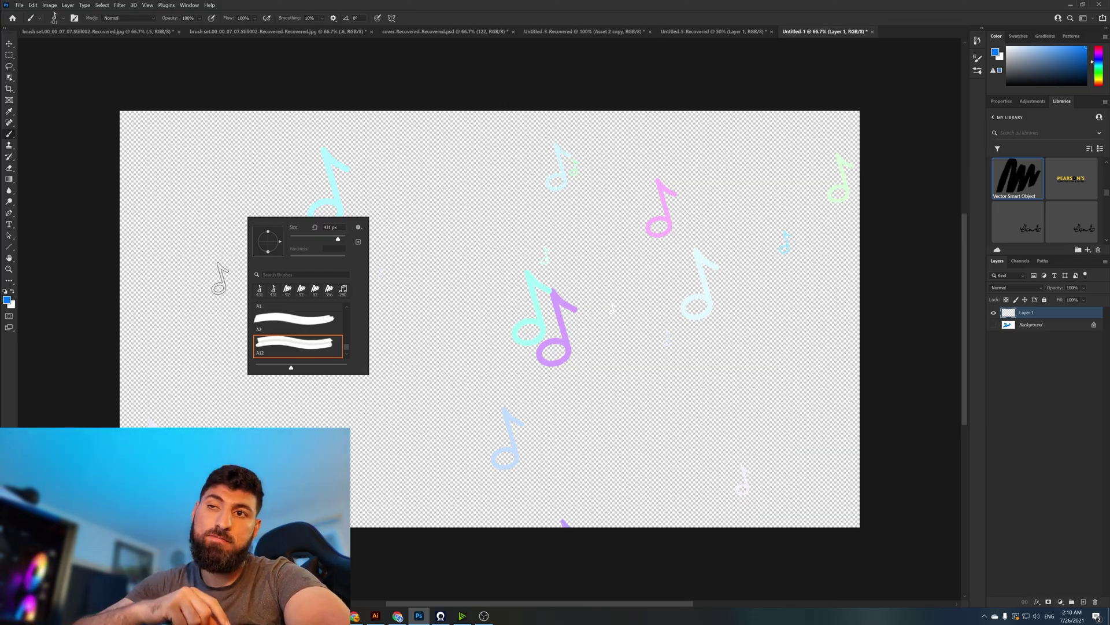
left_click(484, 616)
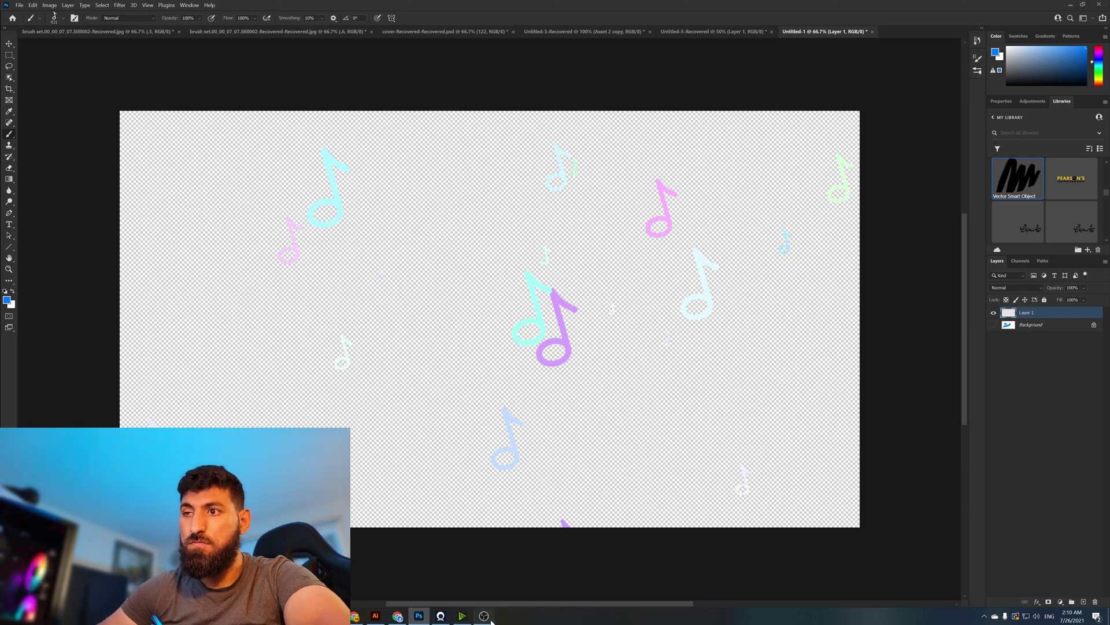